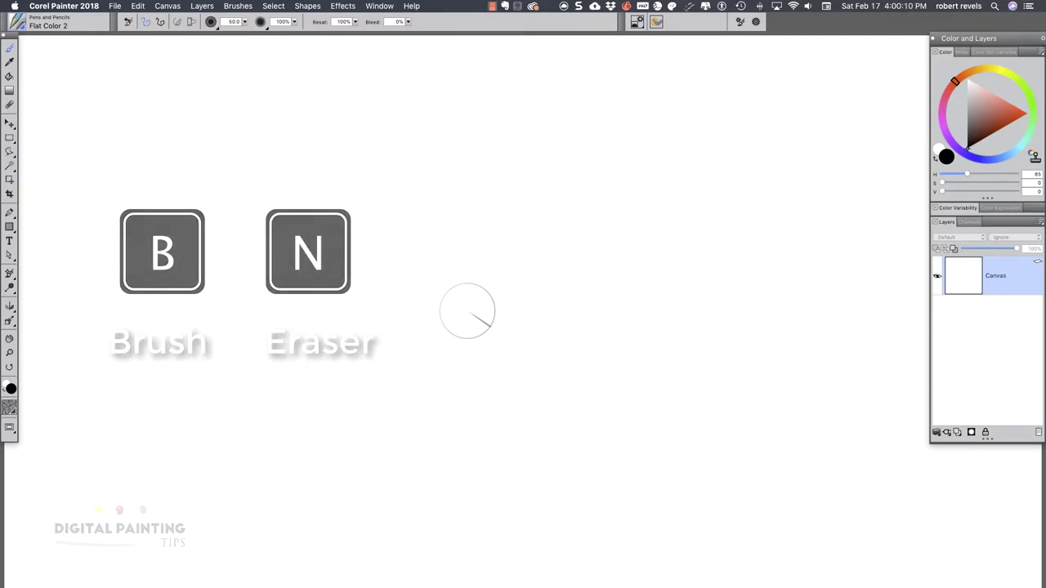
Paint a thick black diagonal stroke, then erase its right end with the Eraser (N)
mouse_move(551, 221)
left_mouse_down()
mouse_move(460, 252)
mouse_move(556, 225)
mouse_move(441, 277)
left_mouse_up()
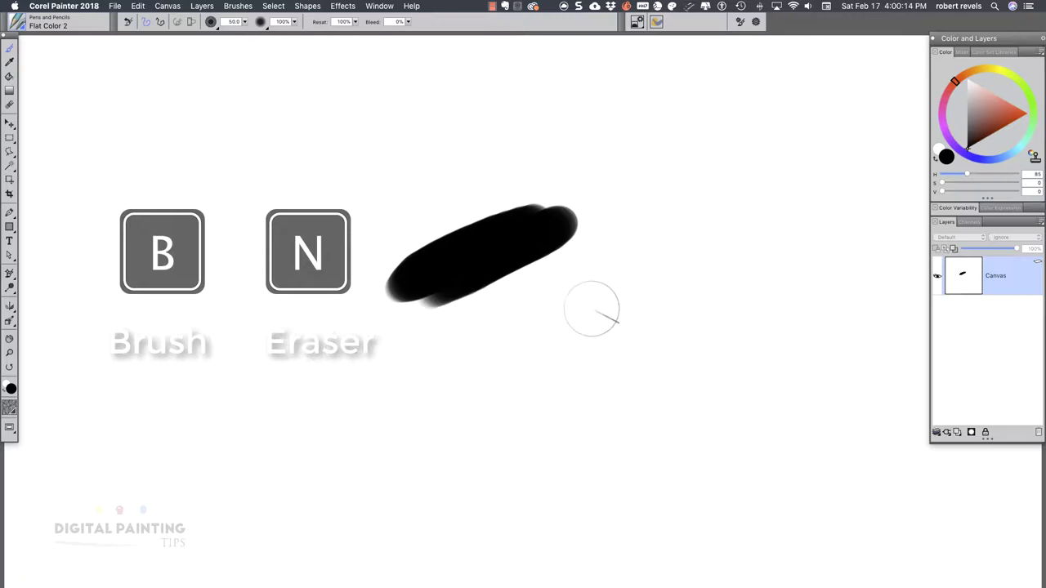
key("n")
mouse_move(596, 280)
left_mouse_down()
mouse_move(569, 242)
mouse_move(573, 230)
mouse_move(532, 255)
left_mouse_up()
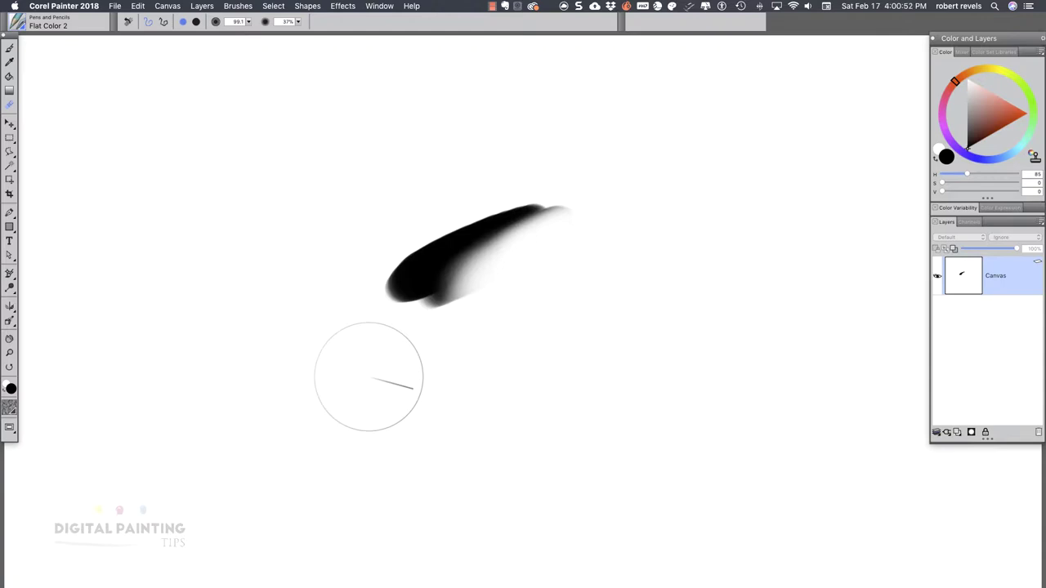
With Brush Line (V), draw a closed tilted black rectangular frame and a long diagonal line below it
key("v")
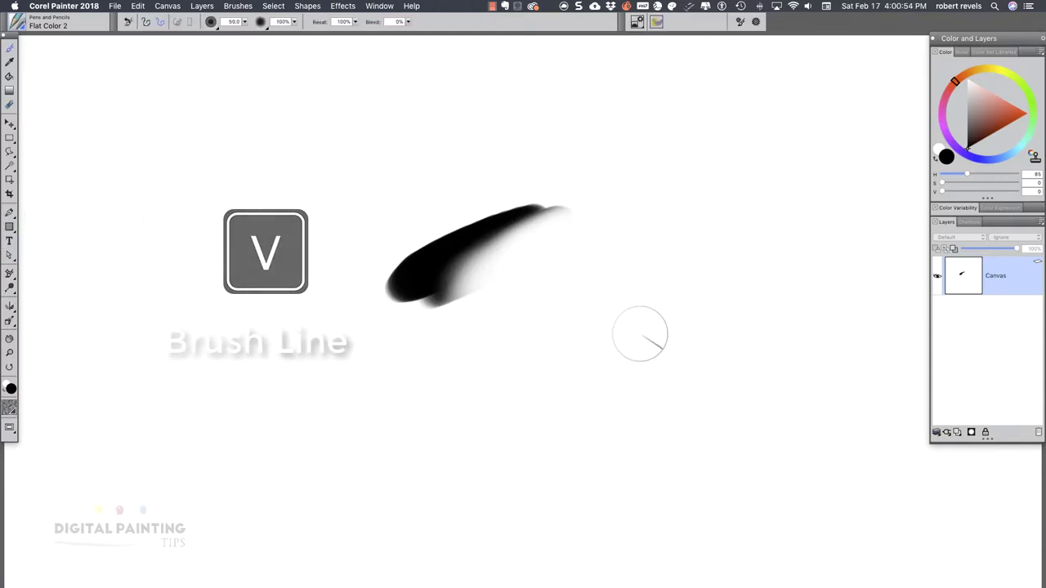
left_click(752, 258)
left_click(376, 456)
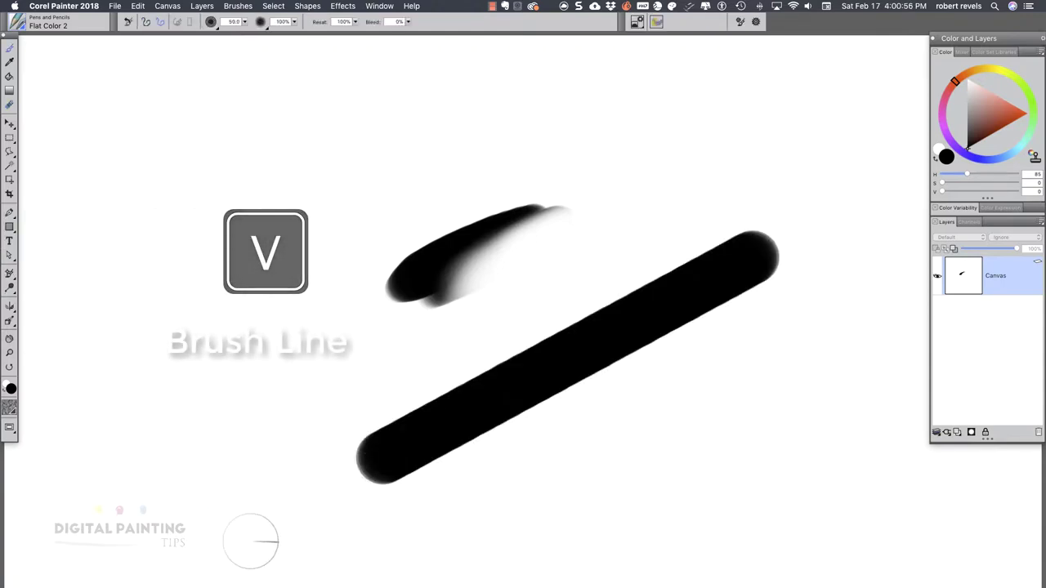
left_click(193, 242)
left_click(569, 84)
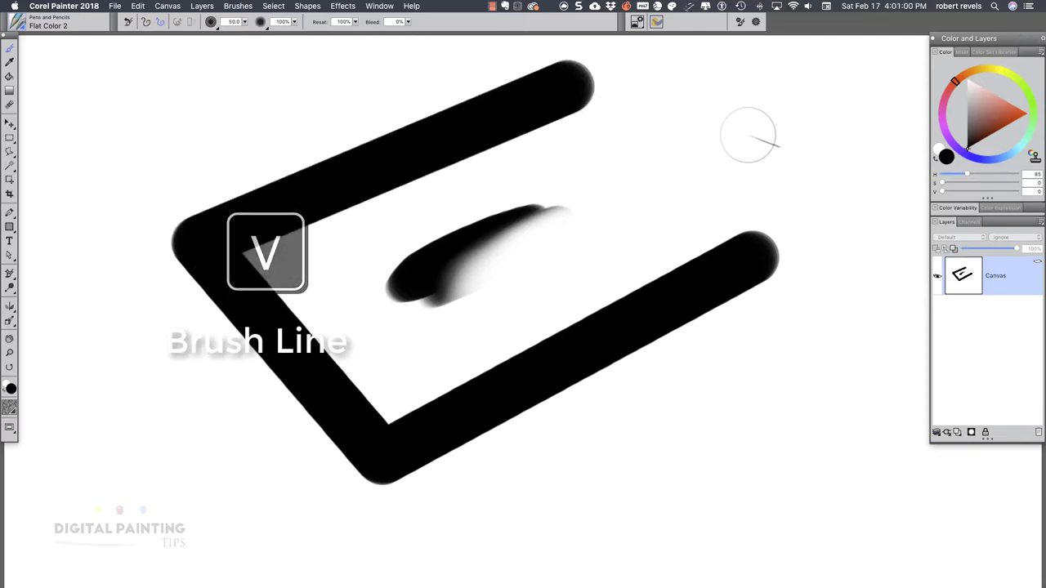
key("Return")
left_click(845, 308)
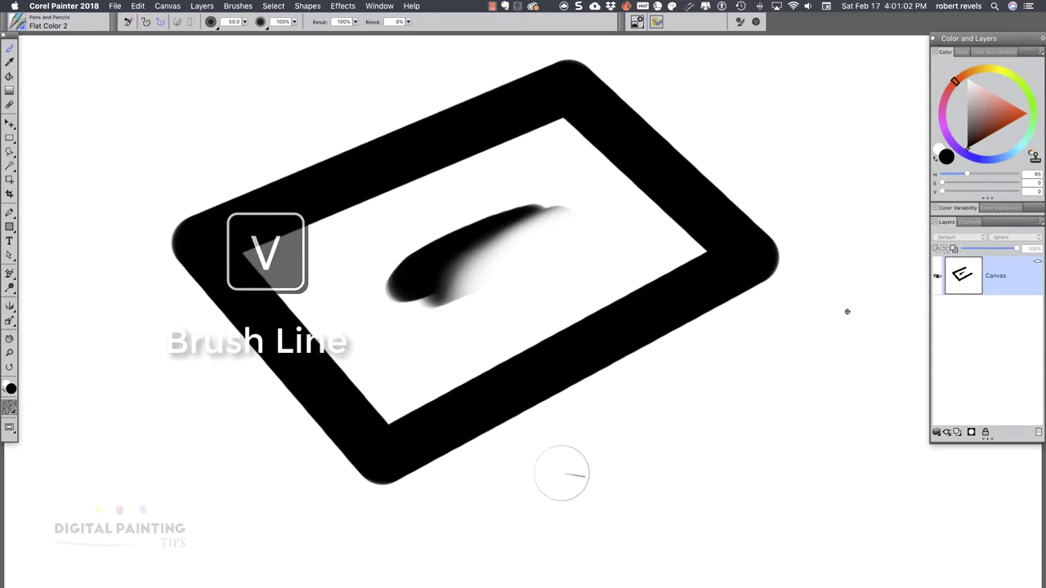
left_click(443, 539)
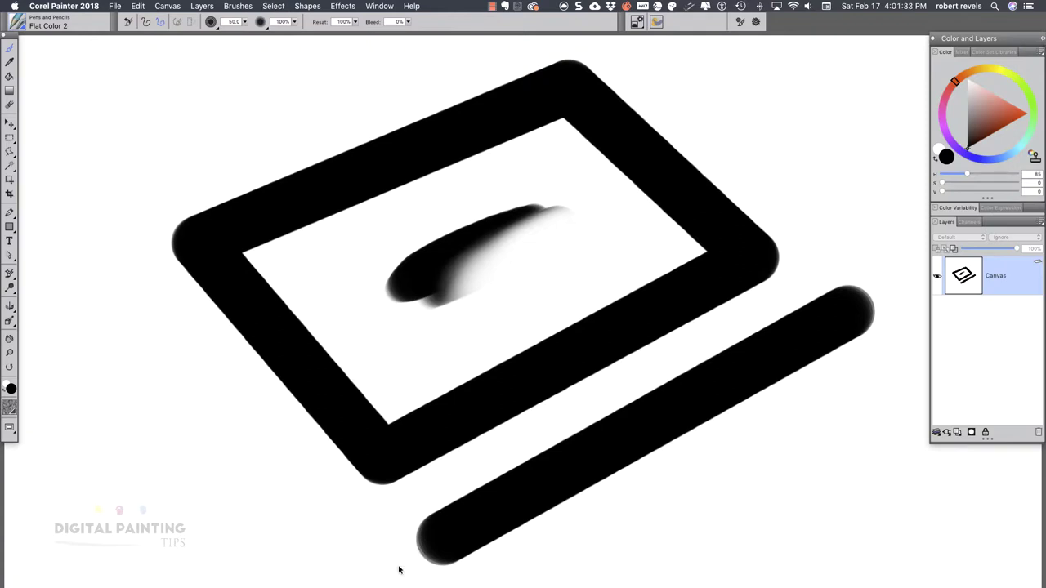
Wipe the canvas with Select All and Delete, then bring up the Preferences submenu
key("super+a")
key("BackSpace")
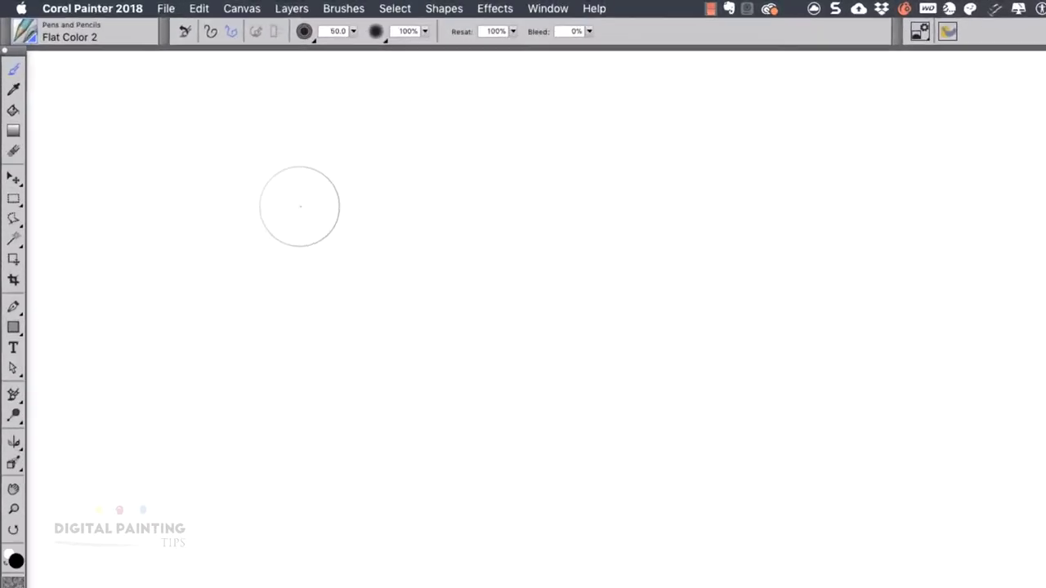
left_click(120, 11)
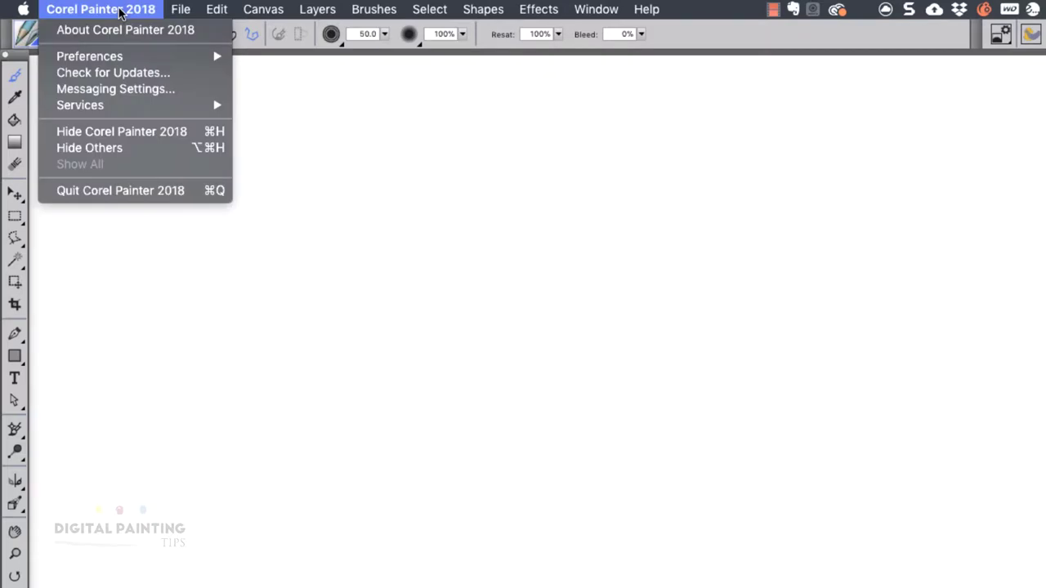
mouse_move(169, 58)
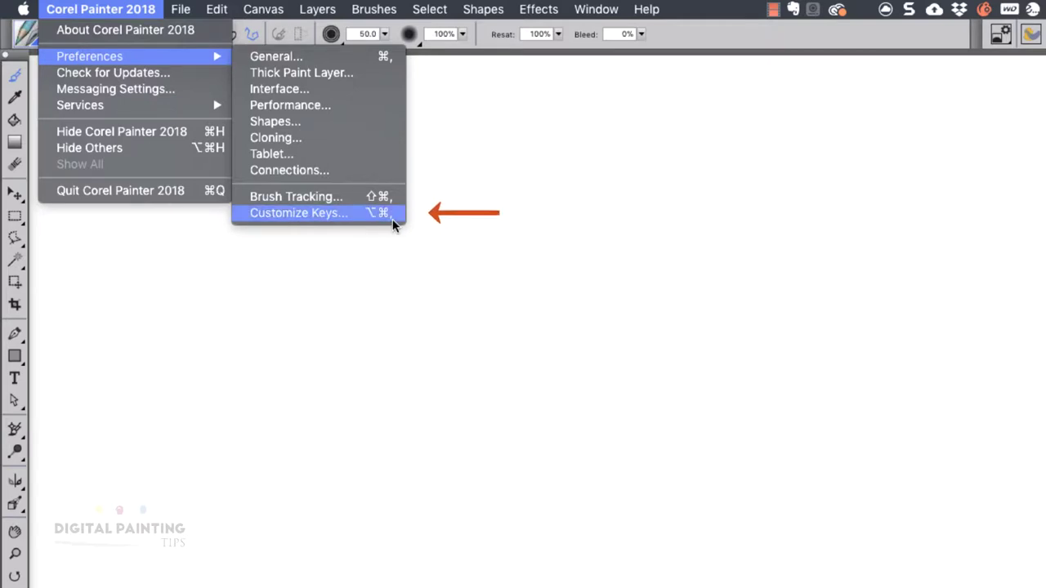
Open Customize Keys and list Palette Menus shortcuts with the Layers group expanded
left_click(360, 190)
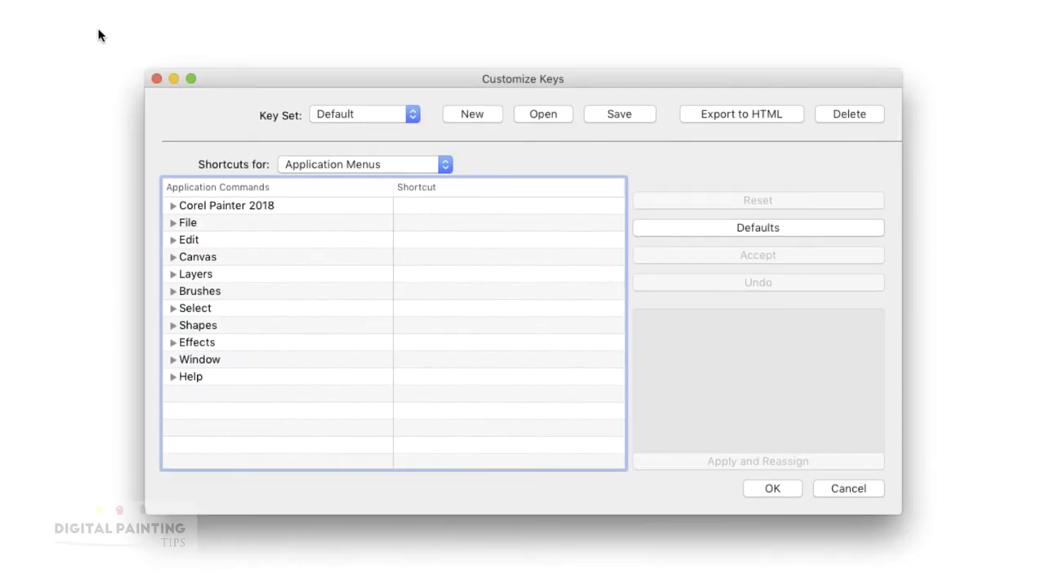
left_click_drag(385, 74, 374, 41)
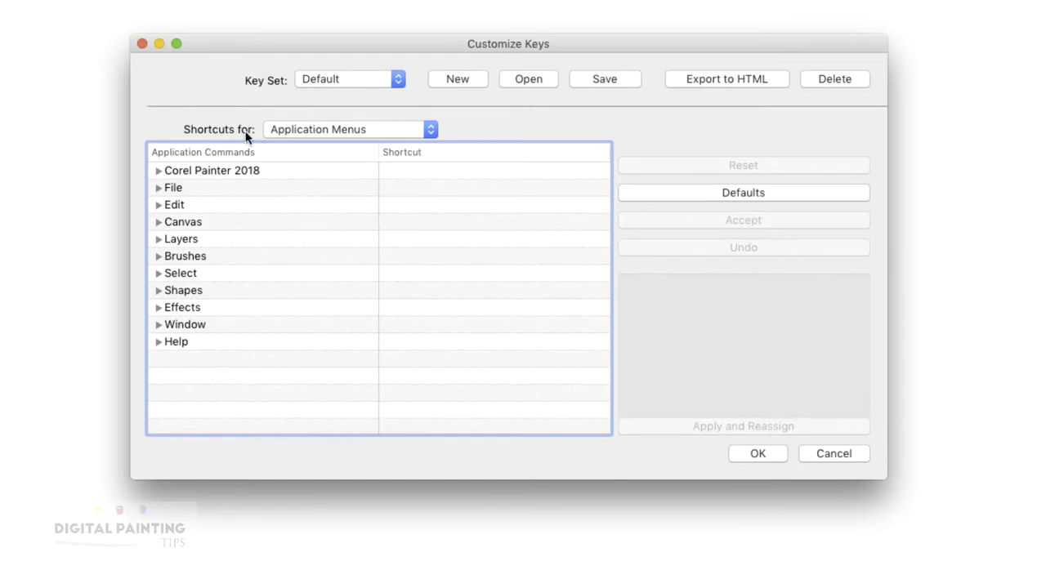
left_click(327, 130)
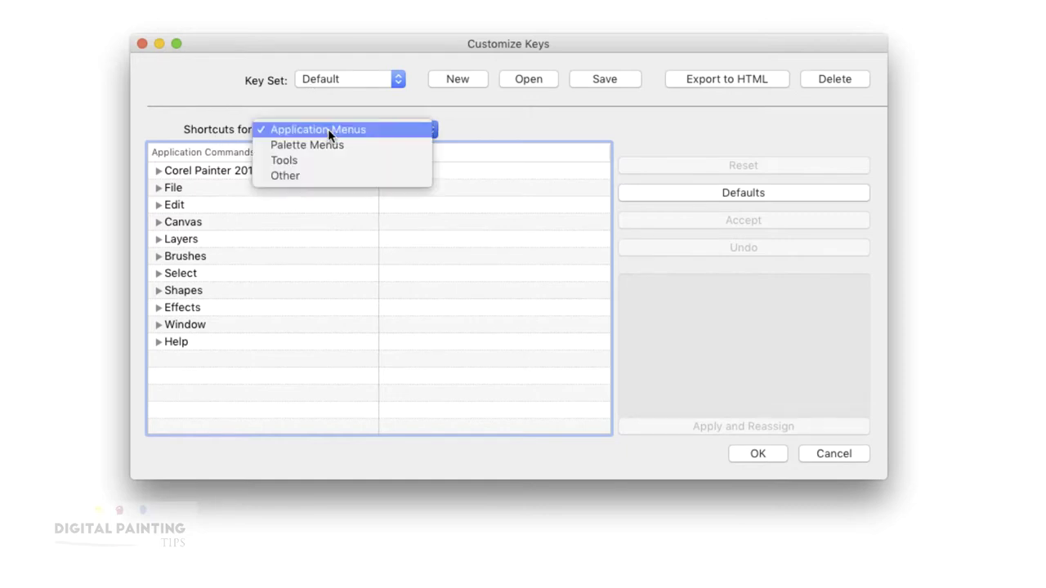
left_click(379, 145)
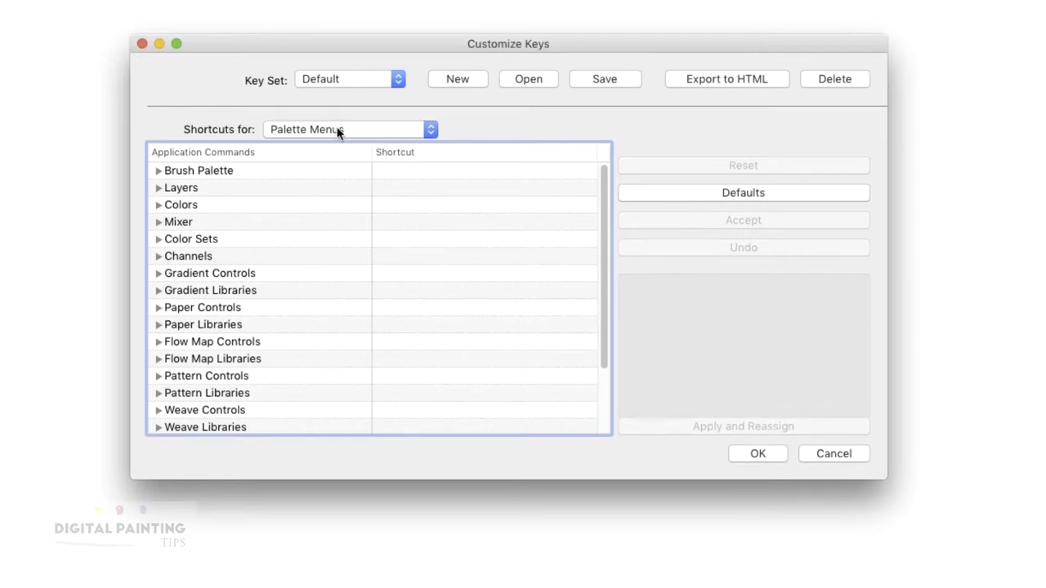
left_click(158, 188)
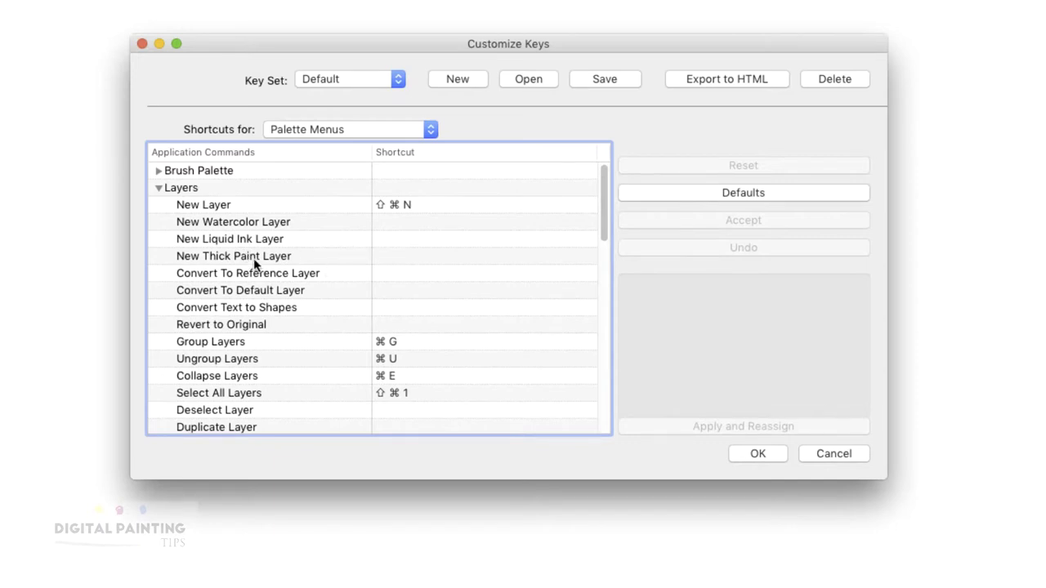
Select the New Liquid Ink Layer shortcut cell, then switch the list to Tools shortcuts
left_click(416, 239)
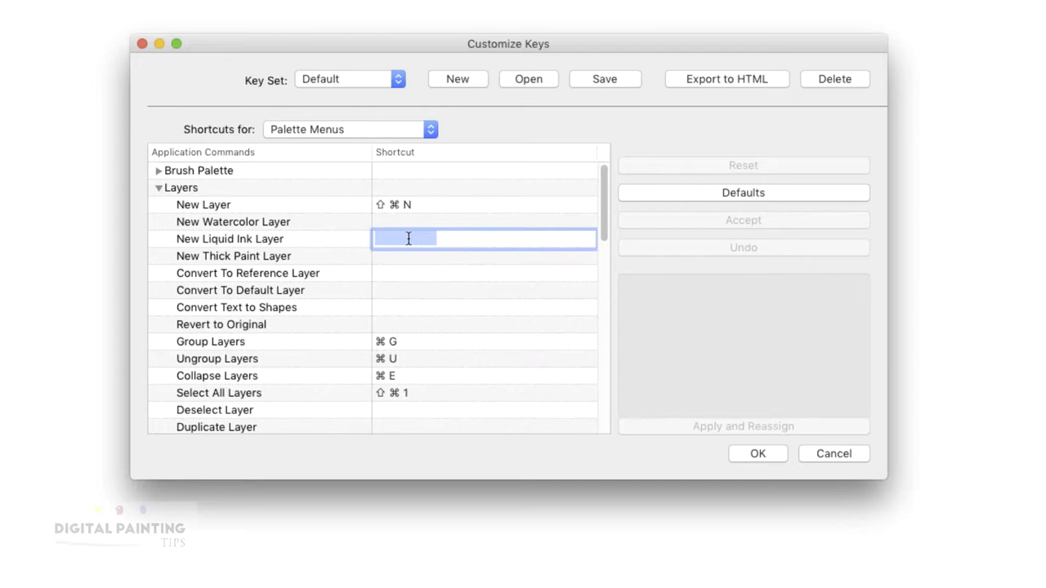
left_click(316, 131)
left_click(316, 144)
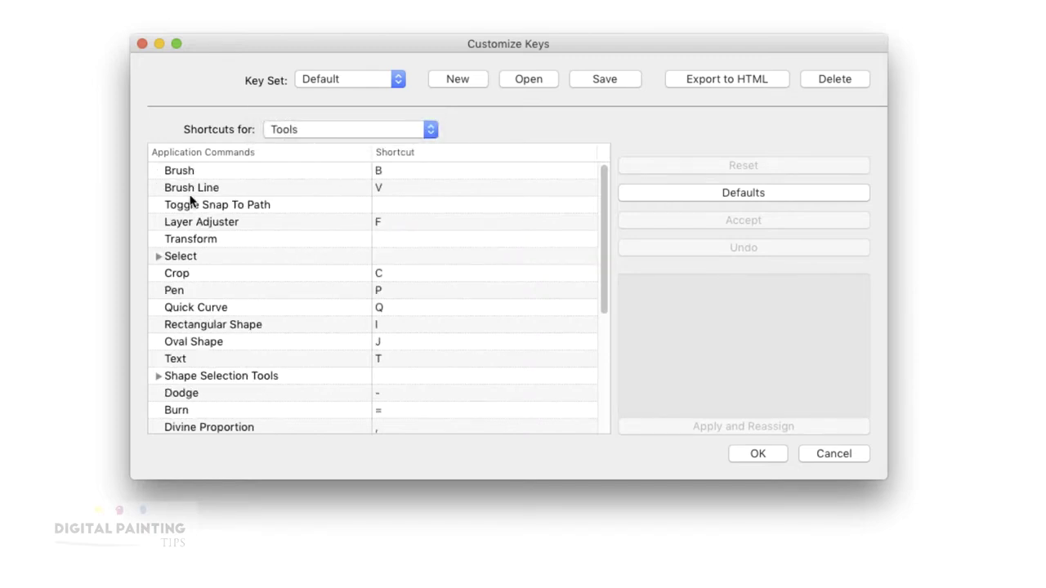
Assign E to Eraser, reassigning it away from Rotate Page, and give Rotate Page N
scroll(219, 280, "down", 3)
scroll(219, 280, "down", 7)
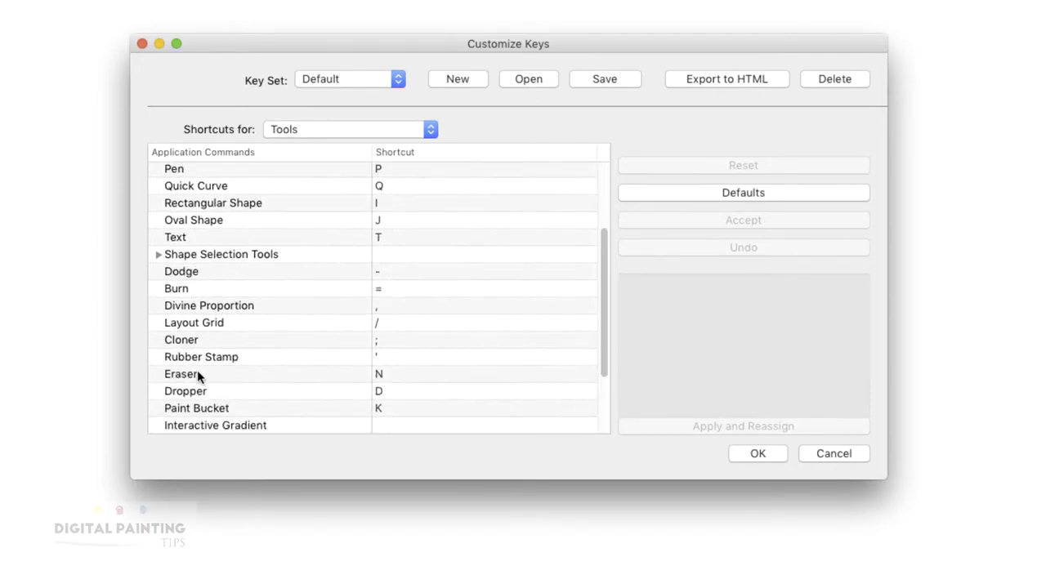
left_click(384, 375)
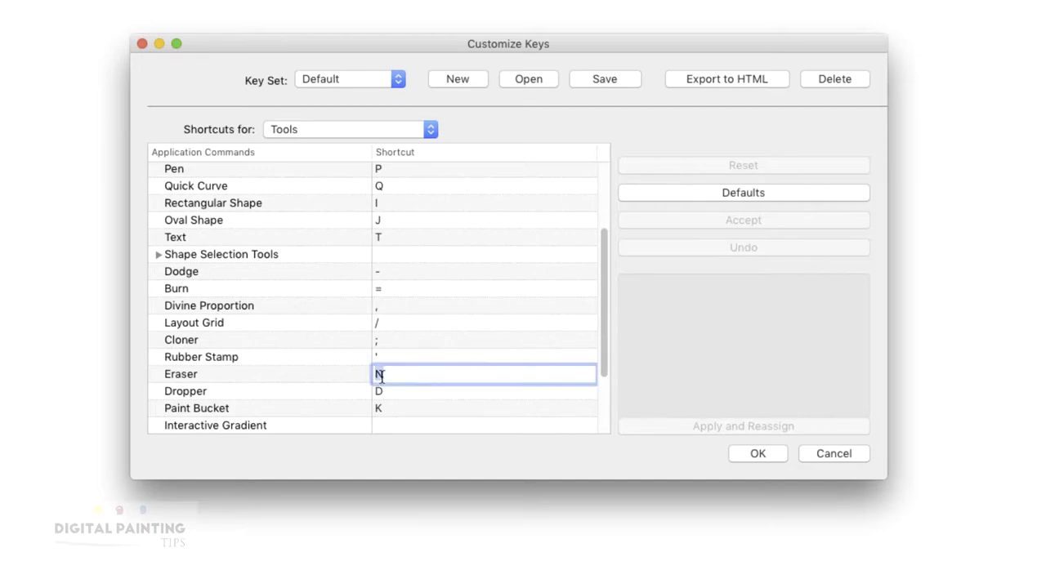
key("e")
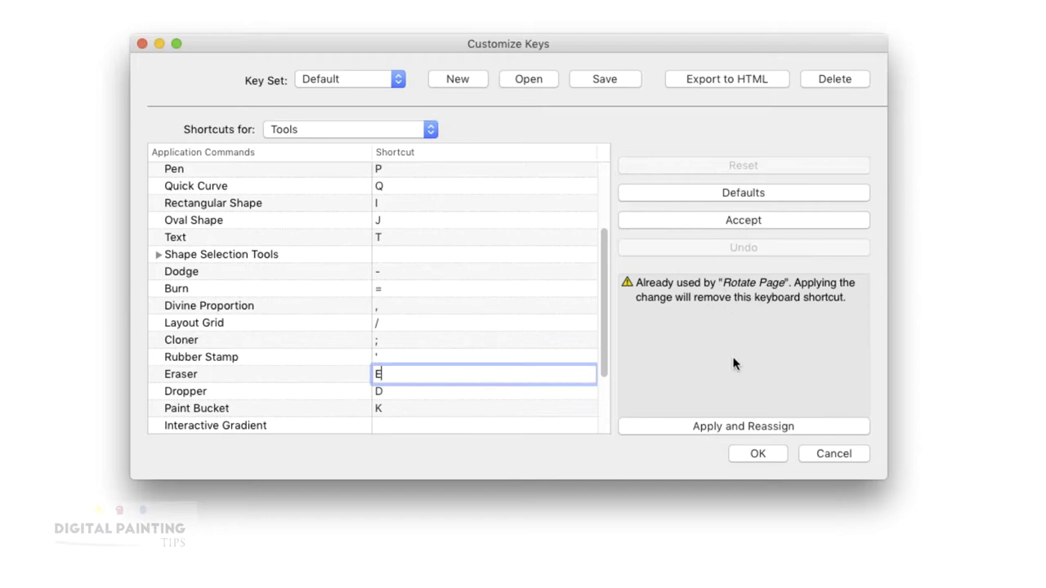
left_click(741, 422)
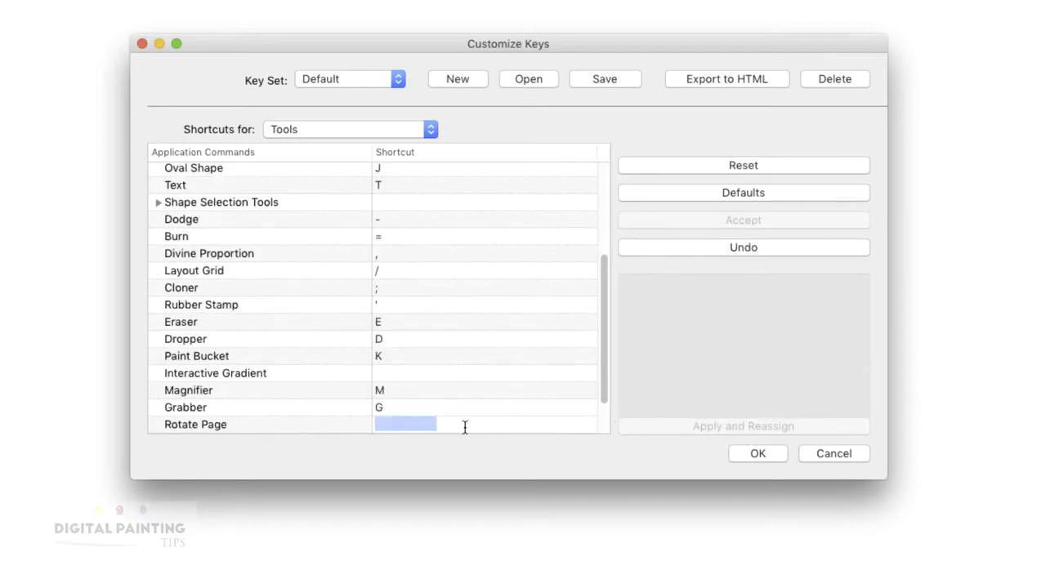
key("n")
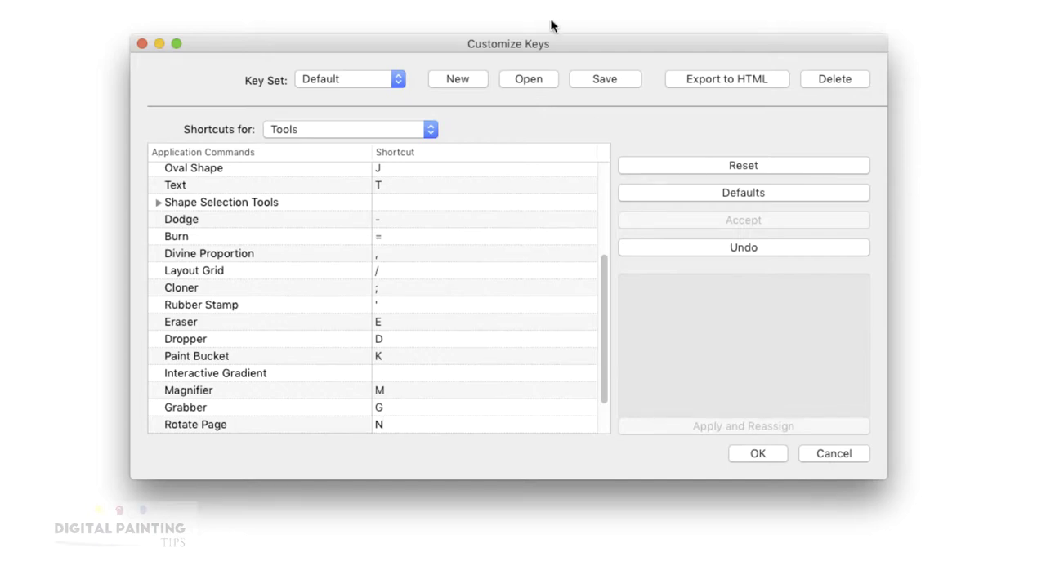
Keep the Tools category and scroll to verify Eraser on E and Rotate Page on N
left_click(401, 133)
left_click(563, 131)
scroll(555, 295, "up", 10)
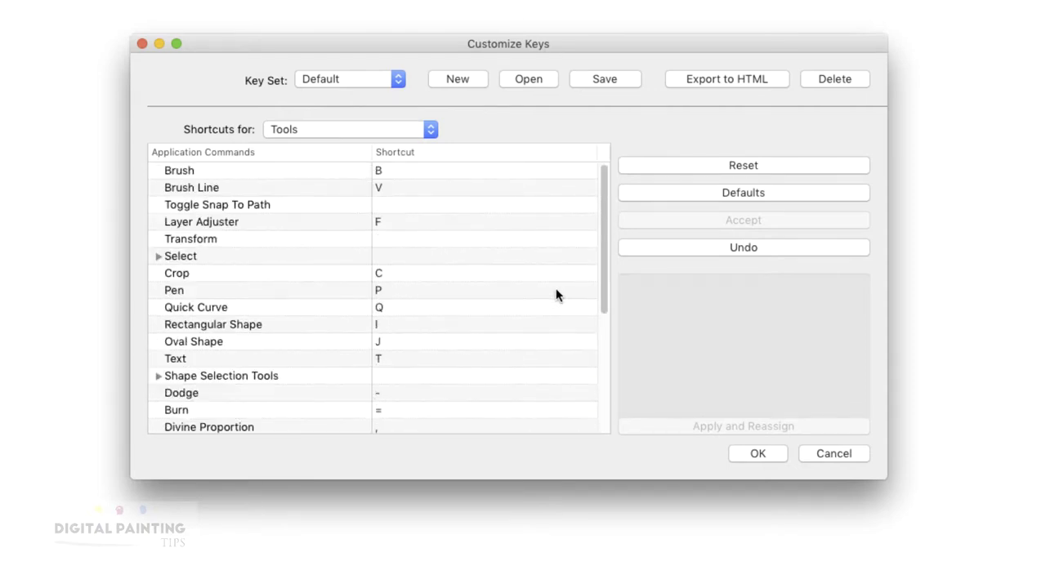
scroll(556, 295, "down", 1)
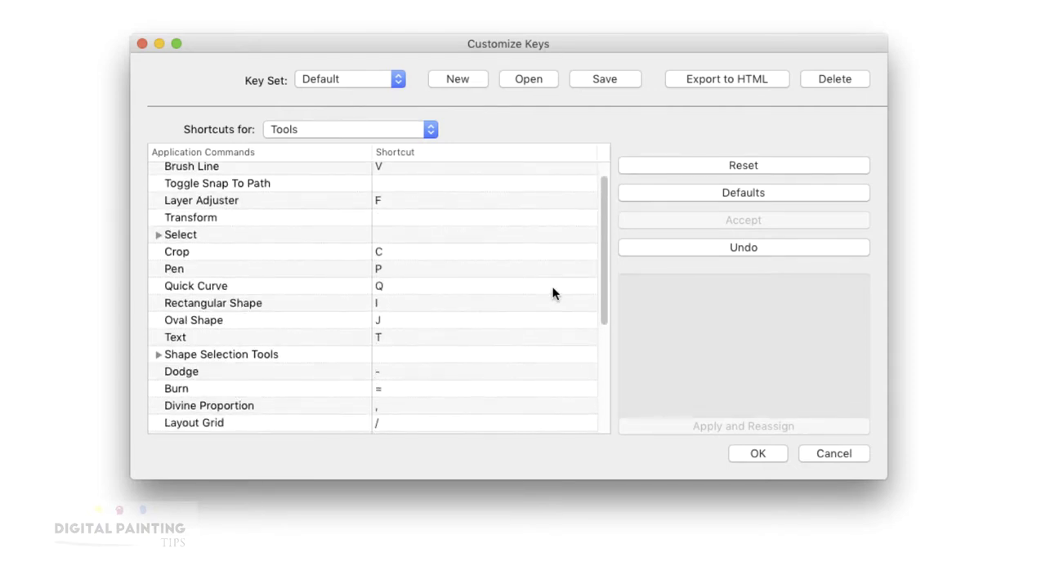
scroll(552, 294, "down", 1)
scroll(553, 294, "up", 2)
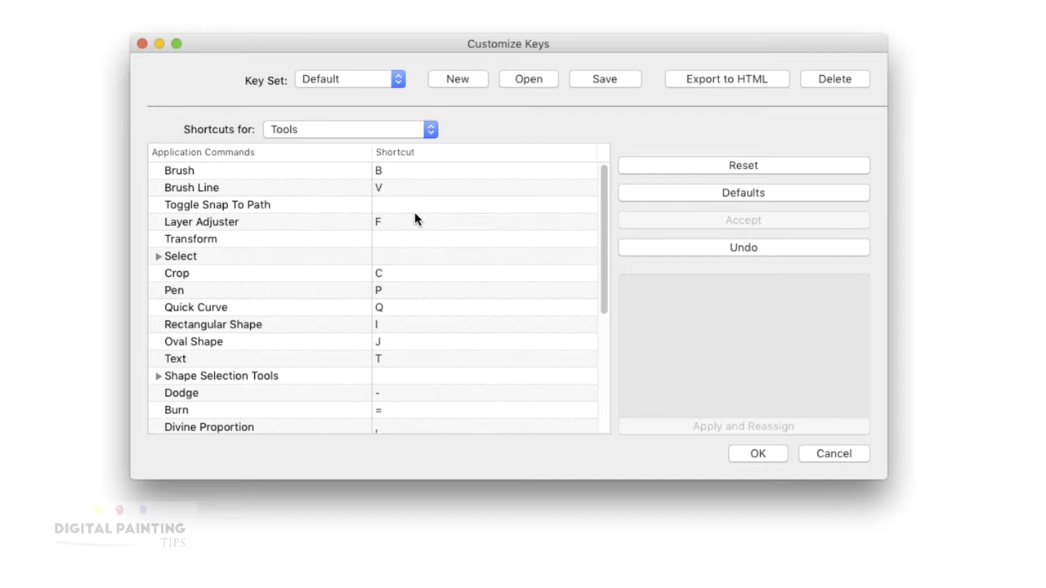
scroll(438, 279, "down", 5)
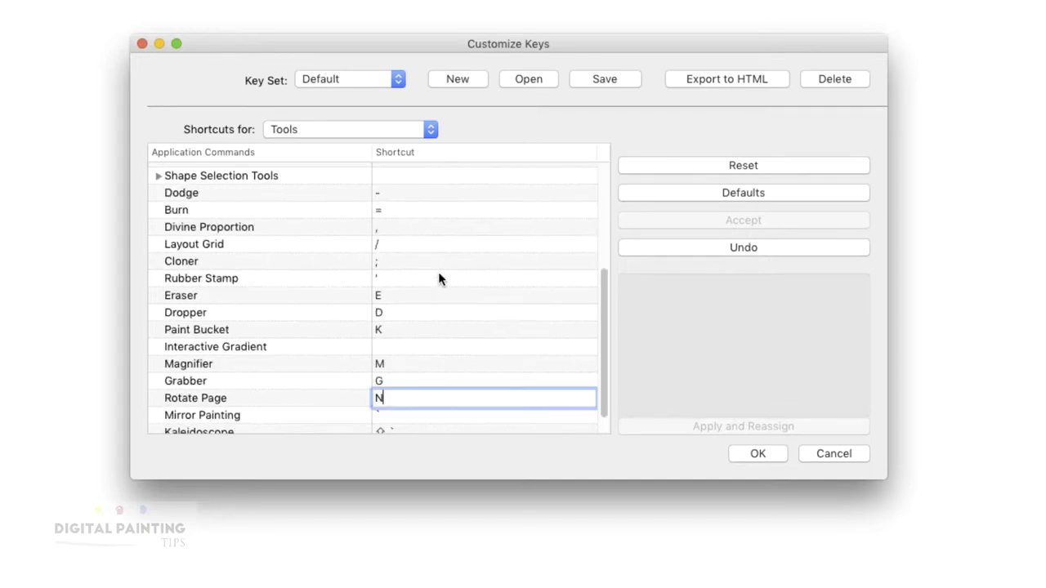
left_click(350, 130)
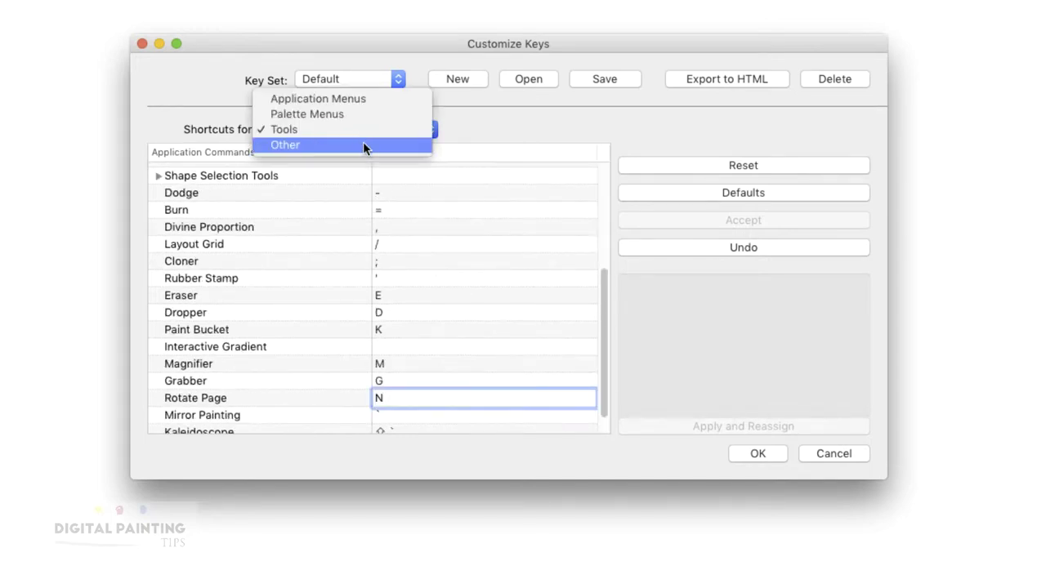
Switch the shortcut list to the Other category and scroll through it
left_click(363, 144)
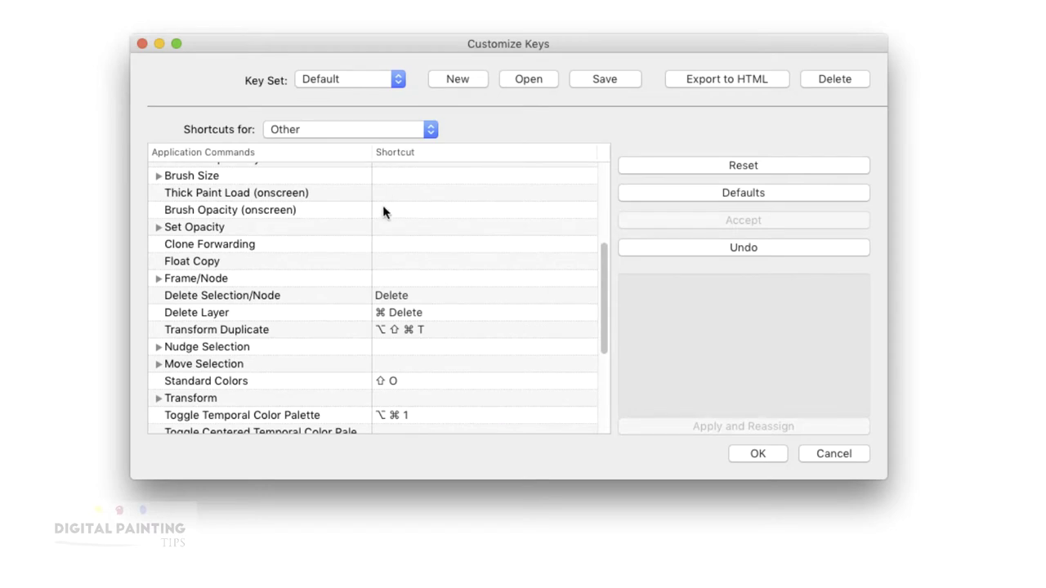
scroll(351, 214, "up", 5)
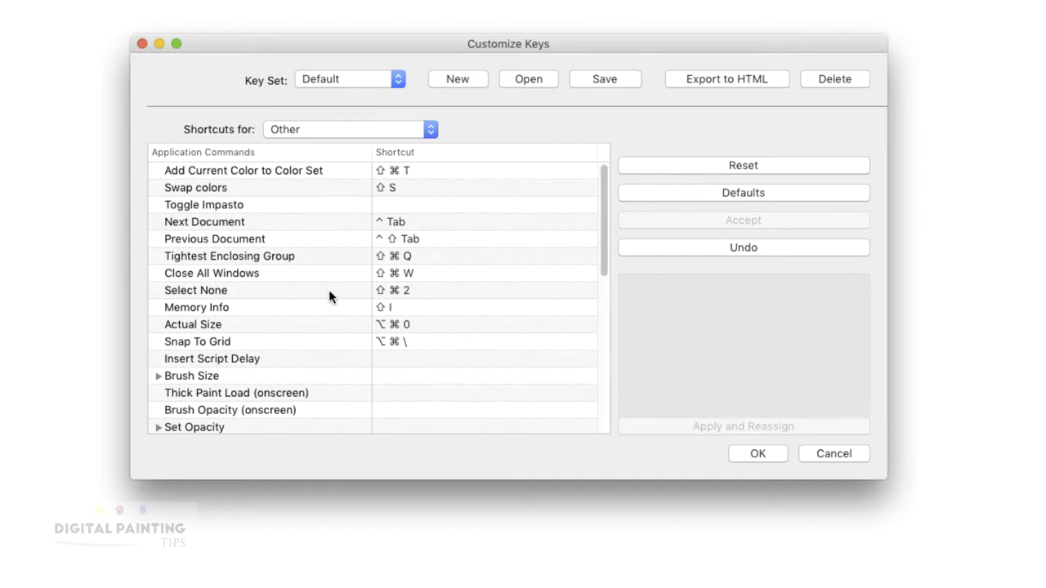
scroll(338, 306, "down", 3)
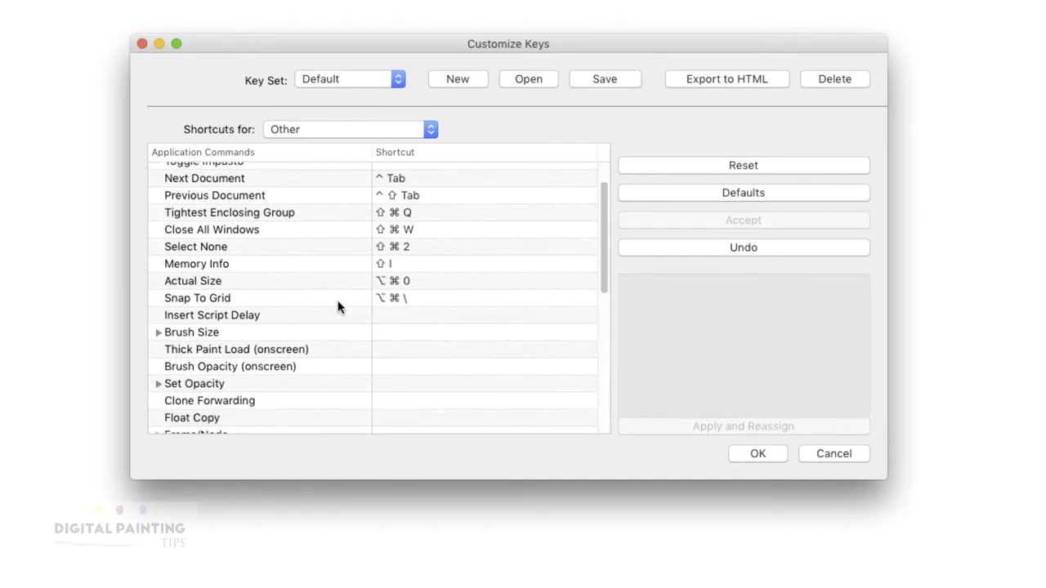
scroll(338, 308, "down", 2)
scroll(338, 309, "down", 5)
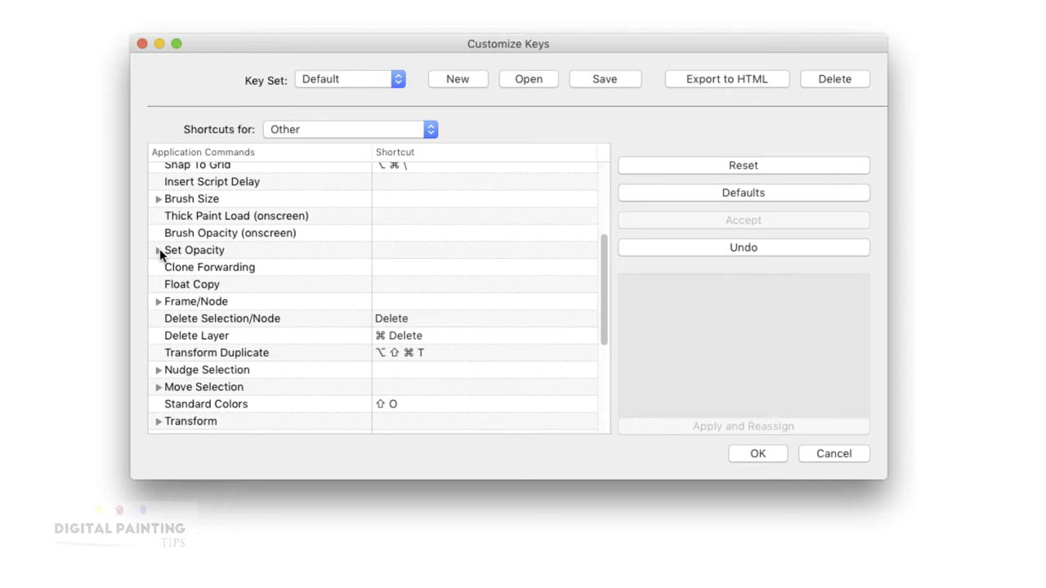
Expand Set Opacity to reveal its 10%–100% presets on keys 1–0, browsing the list
left_click(158, 251)
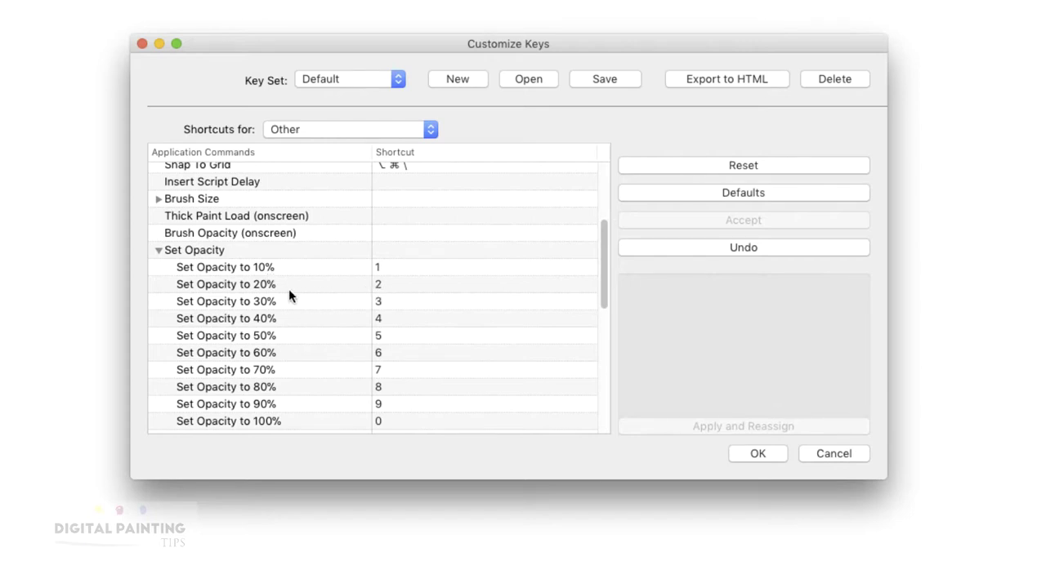
left_click(159, 252)
left_click(156, 255)
scroll(376, 345, "down", 2)
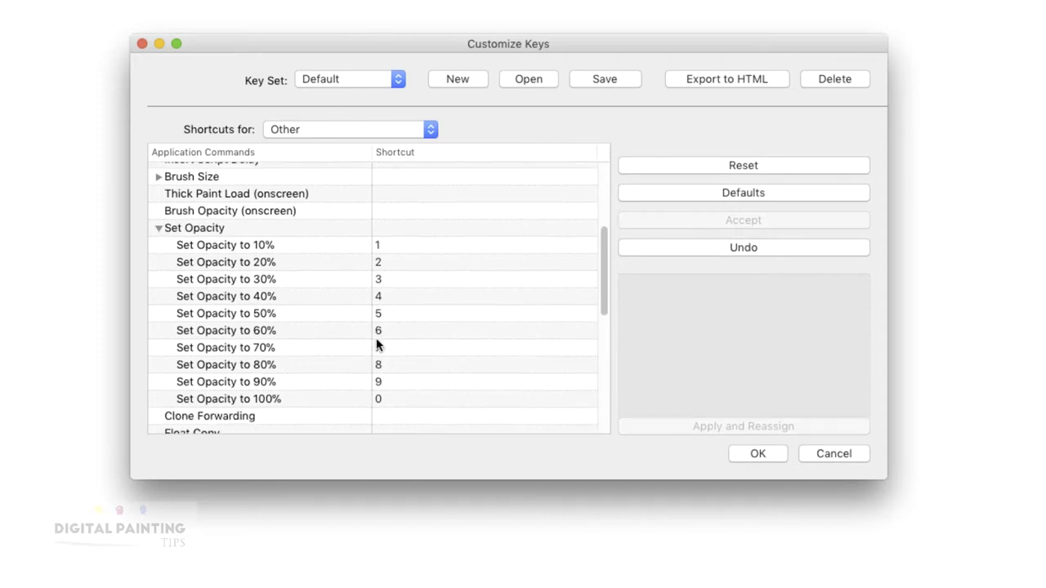
scroll(374, 343, "down", 3)
scroll(387, 338, "down", 10)
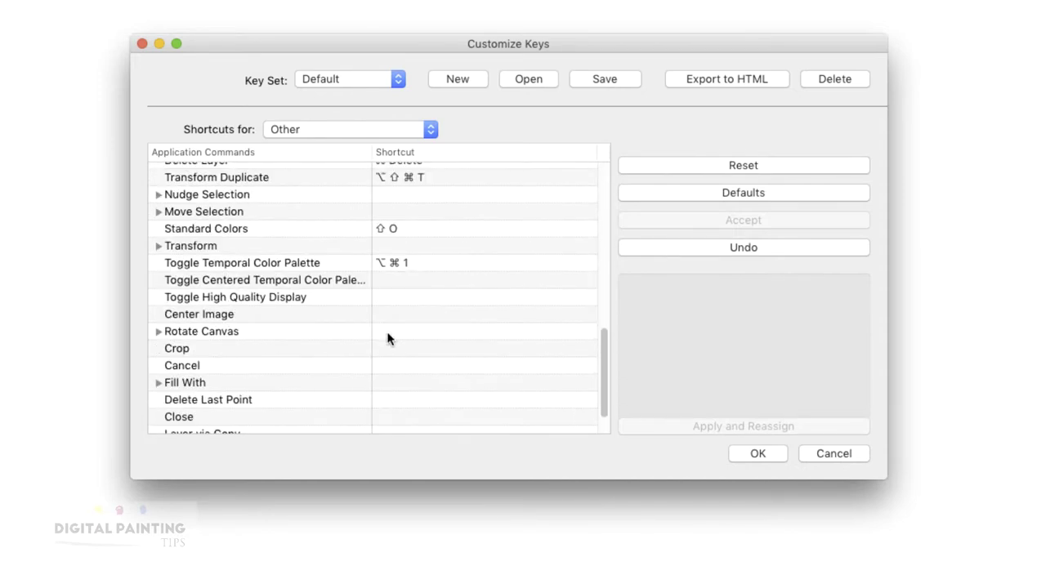
scroll(387, 338, "down", 1)
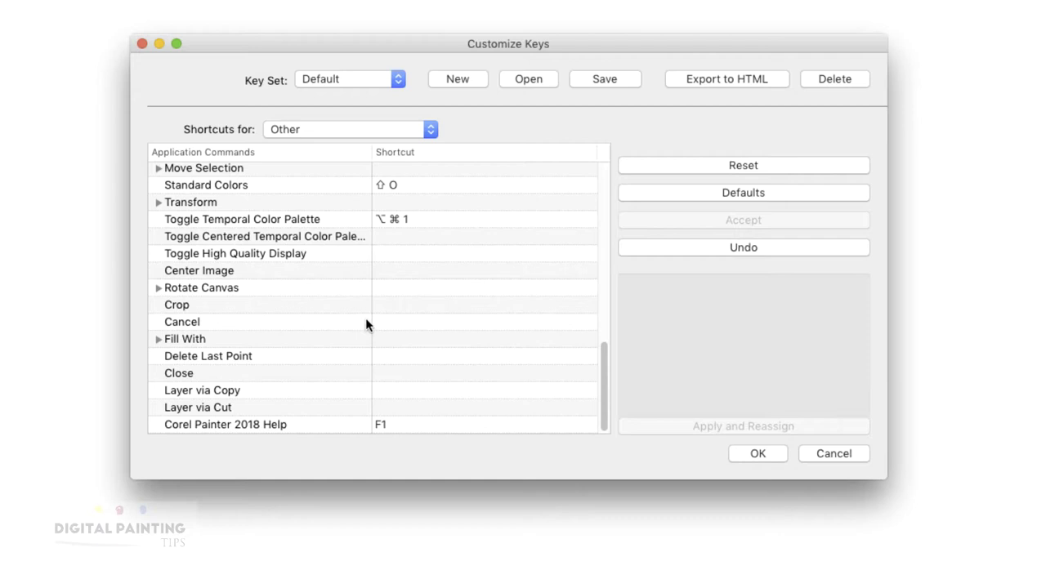
scroll(367, 325, "up", 2)
scroll(364, 323, "down", 3)
scroll(363, 323, "up", 10)
In Palette Menus, assign Shift-Cmd-W to New Watercolor Layer
left_click(376, 133)
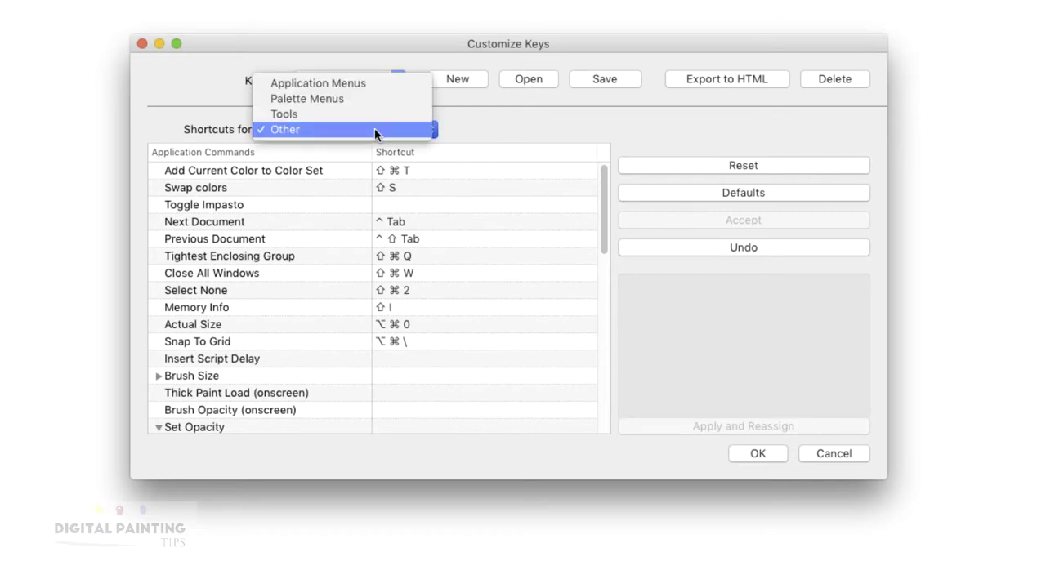
left_click(369, 99)
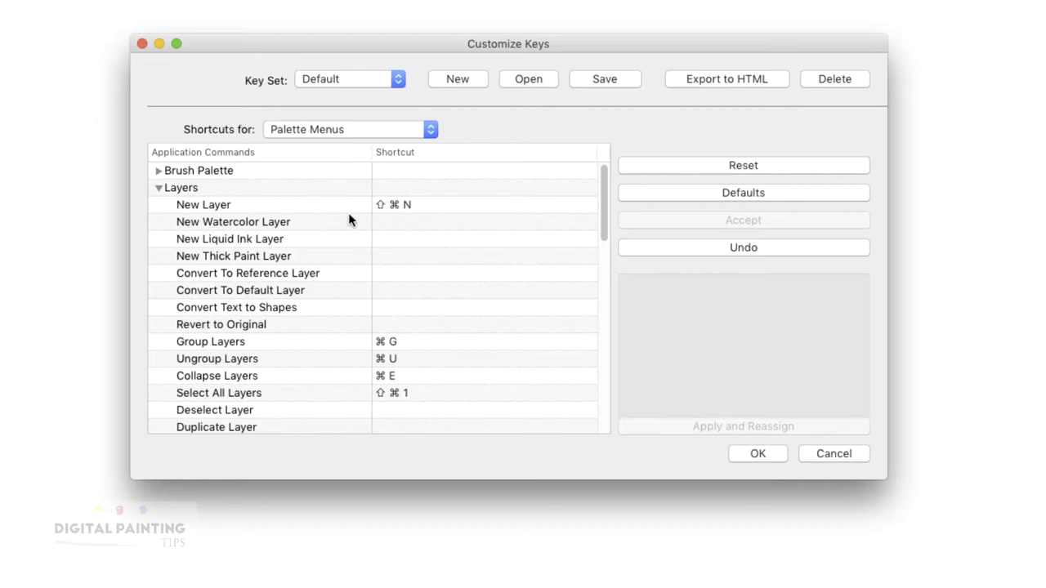
left_click(404, 222)
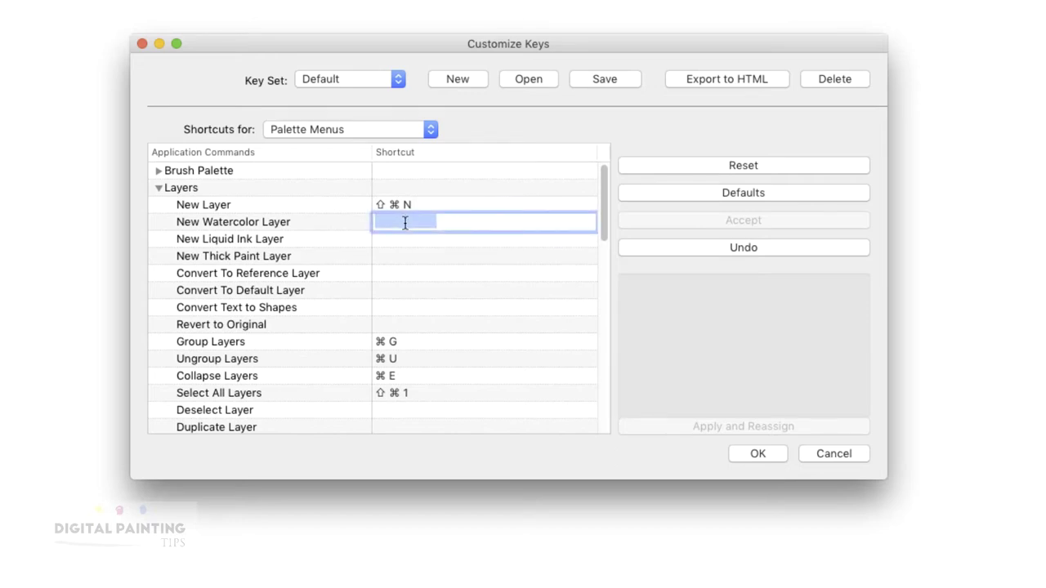
key("shift+super+w")
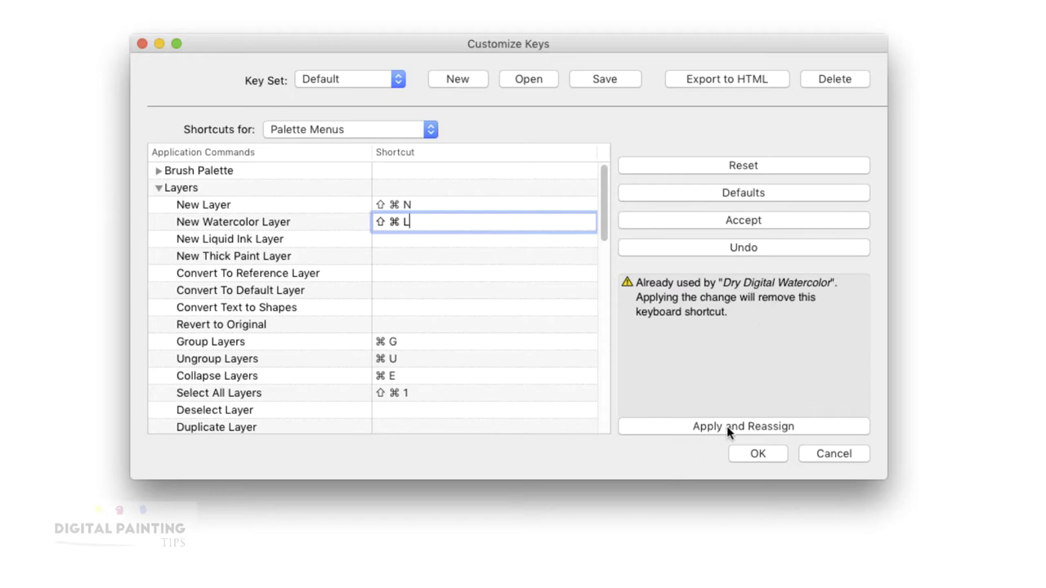
left_click(738, 221)
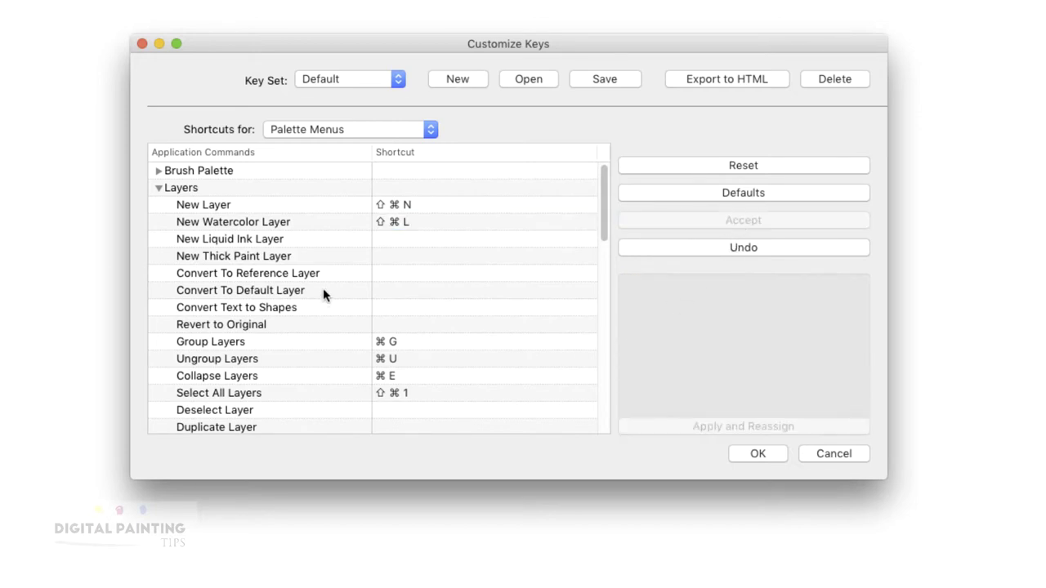
left_click(405, 222)
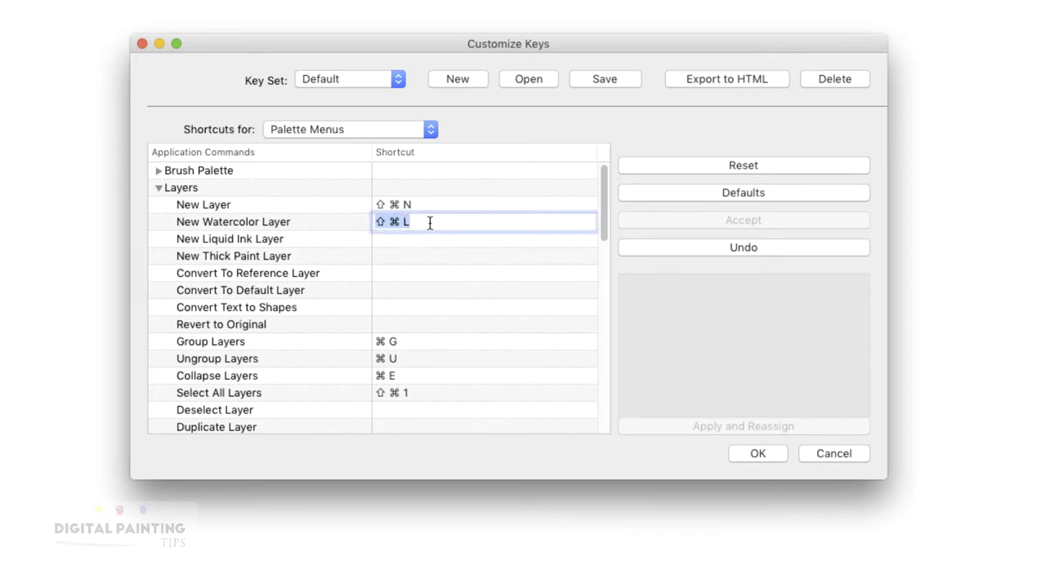
key("super+shift+w")
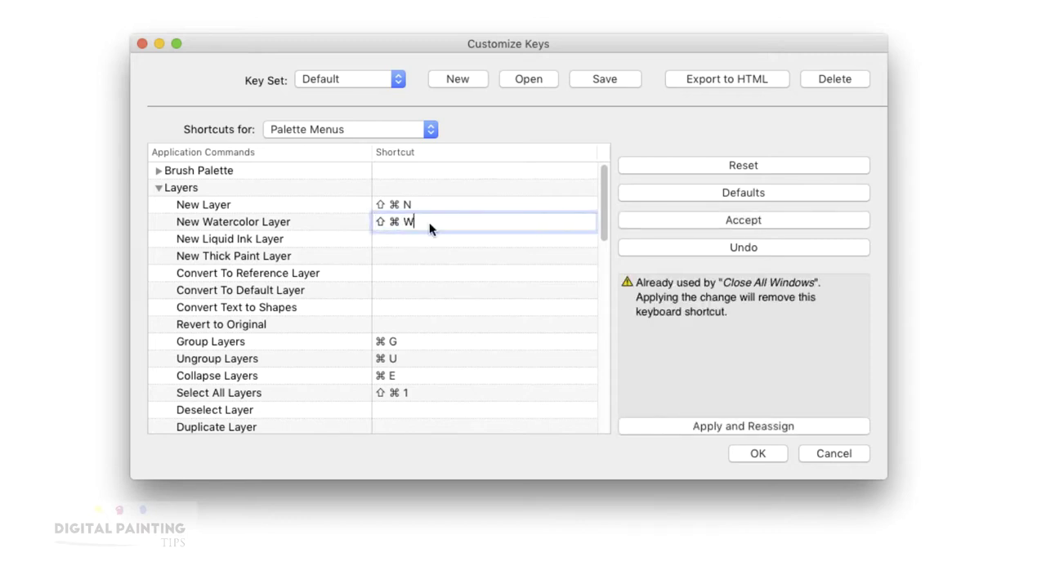
left_click(760, 222)
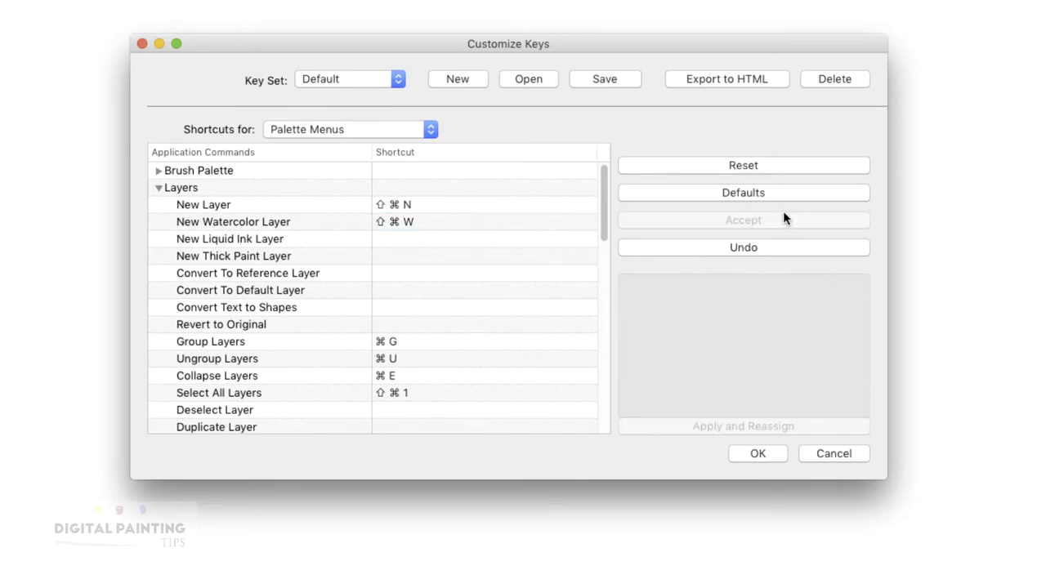
Assign Shift-Cmd-L to New Liquid Ink Layer and Shift-Cmd-T to New Thick Paint Layer
left_click(421, 239)
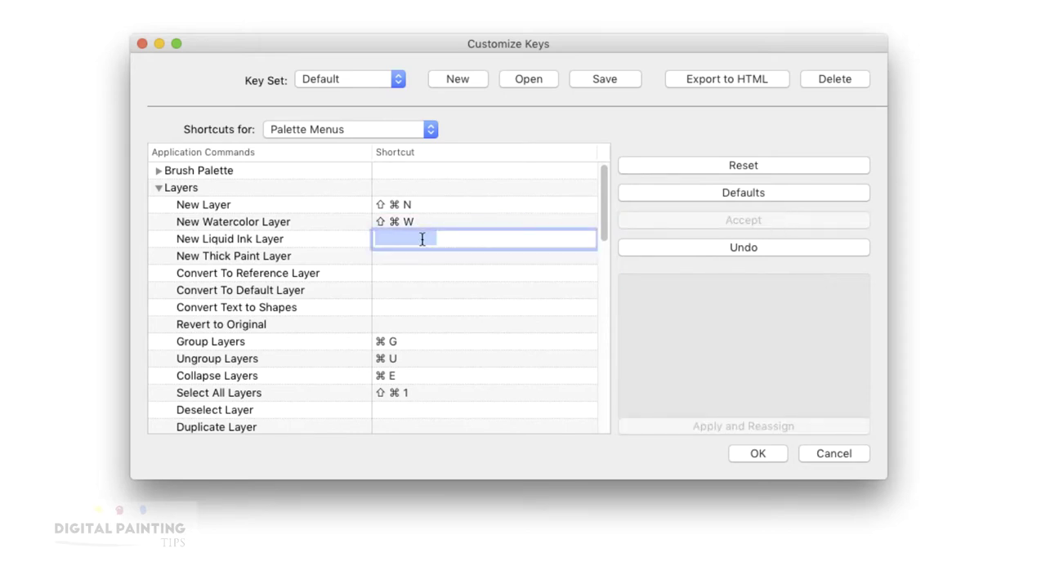
key("super+shift+l")
left_click(395, 257)
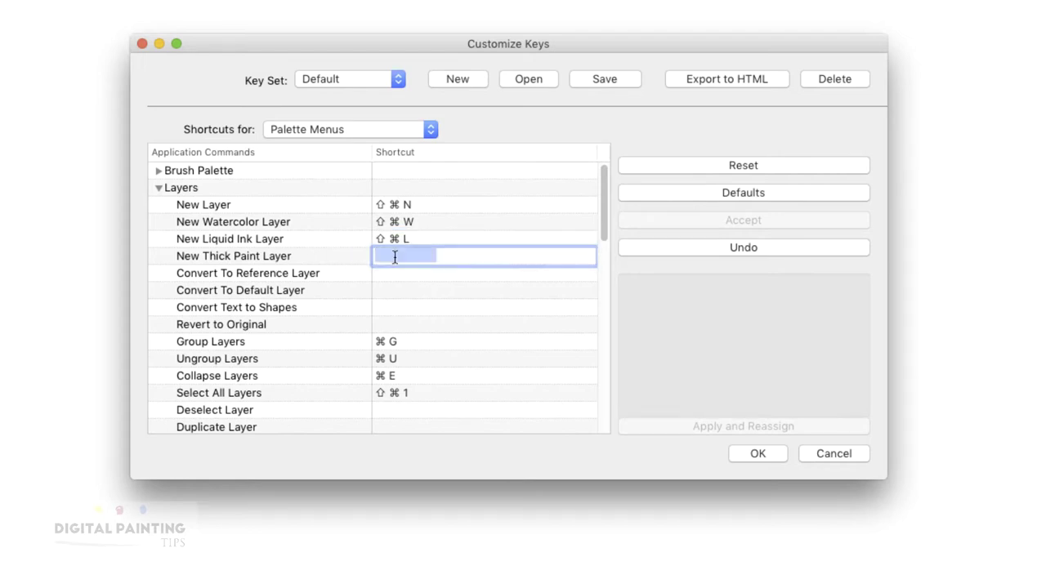
key("super+shift+t")
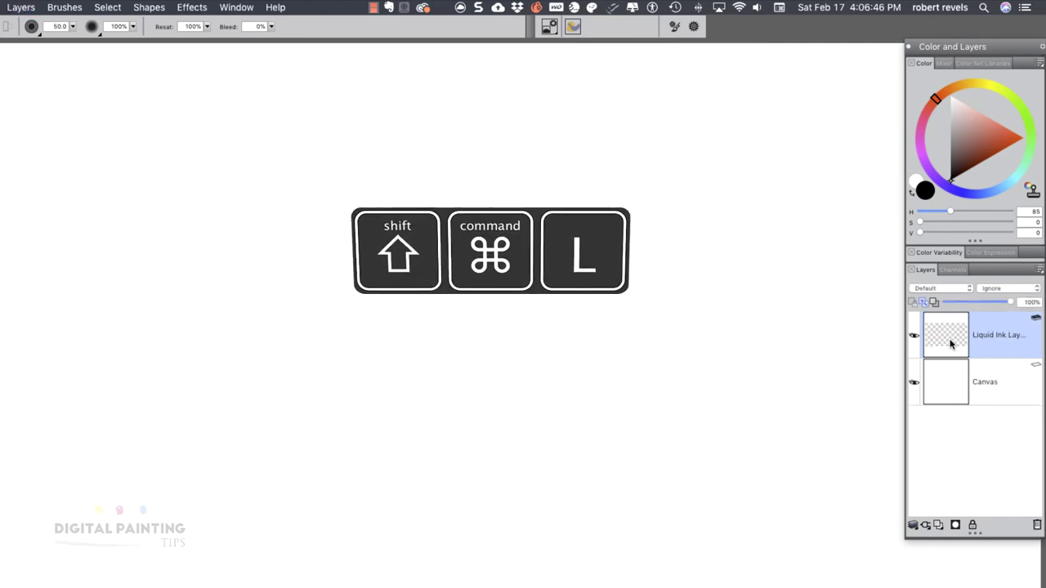
Add Liquid Ink, Watercolor and plain layers using the new layer shortcuts
key("shift+super+w")
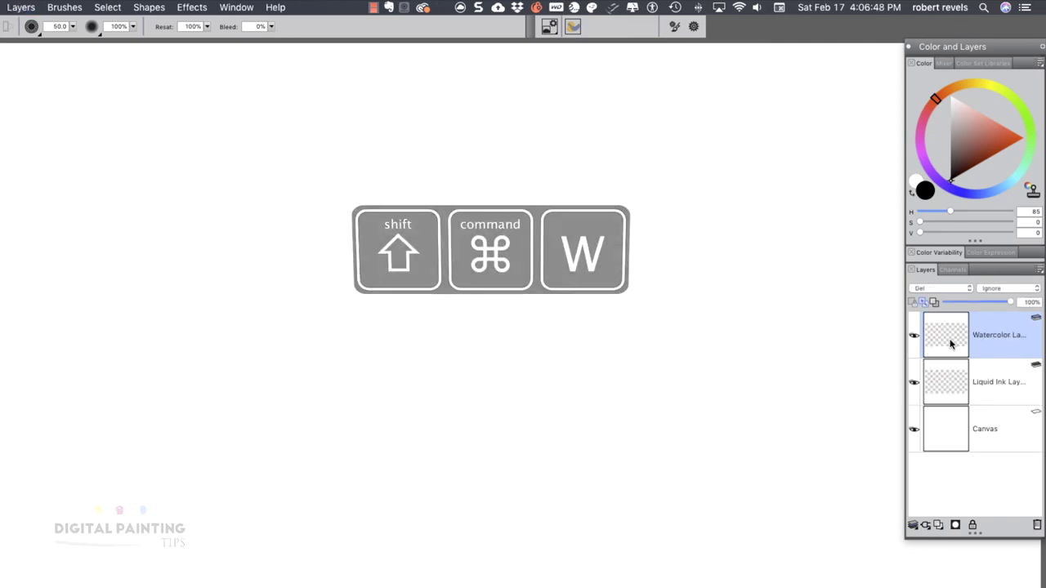
key("shift+super+w")
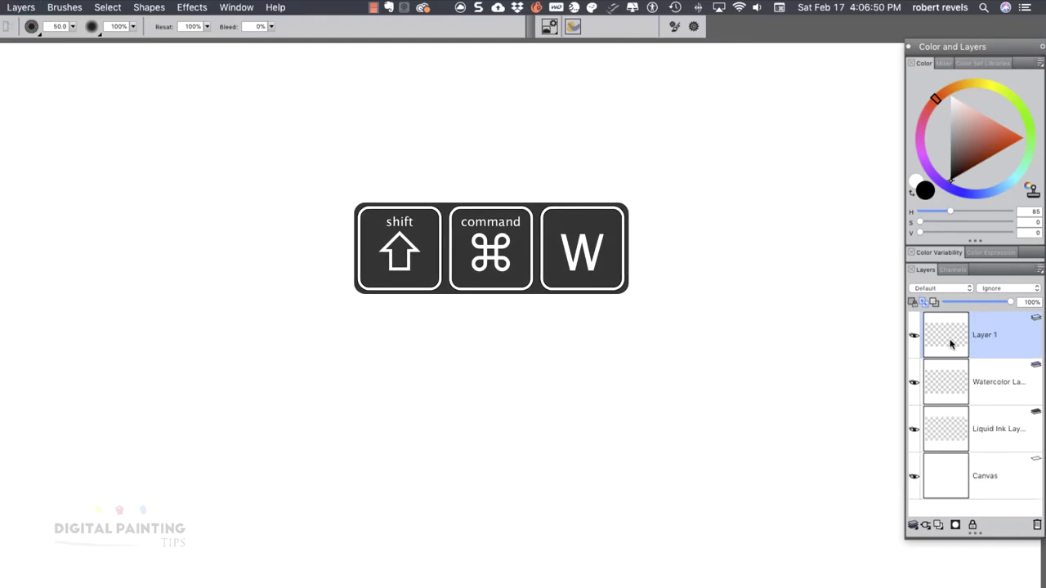
key("shift+super+n")
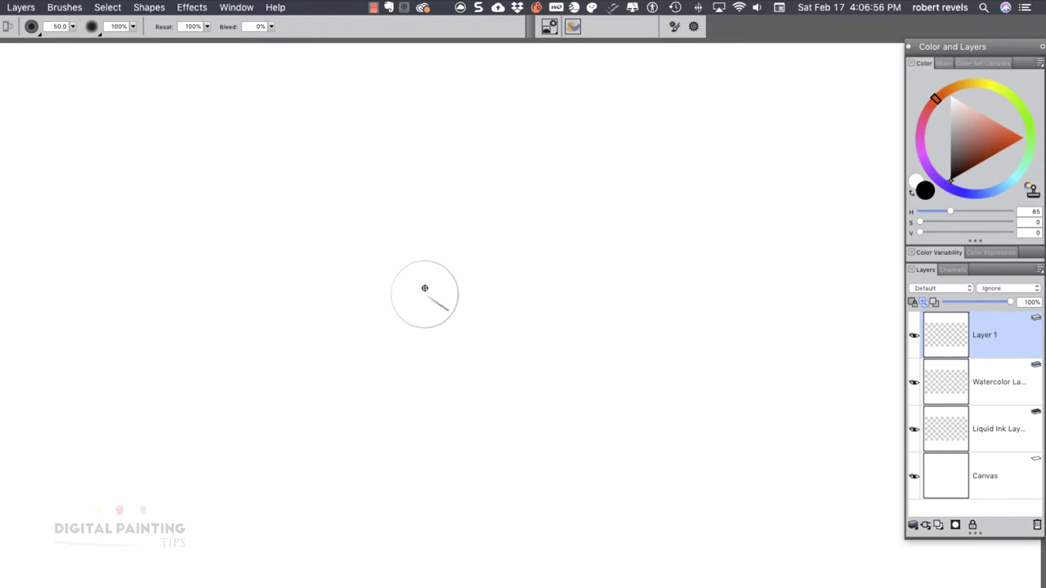
Paint a three-stroke black zigzag on Layer 1 and erase its lower-right part with E
mouse_move(433, 299)
left_mouse_down()
mouse_move(427, 317)
mouse_move(314, 393)
left_mouse_up()
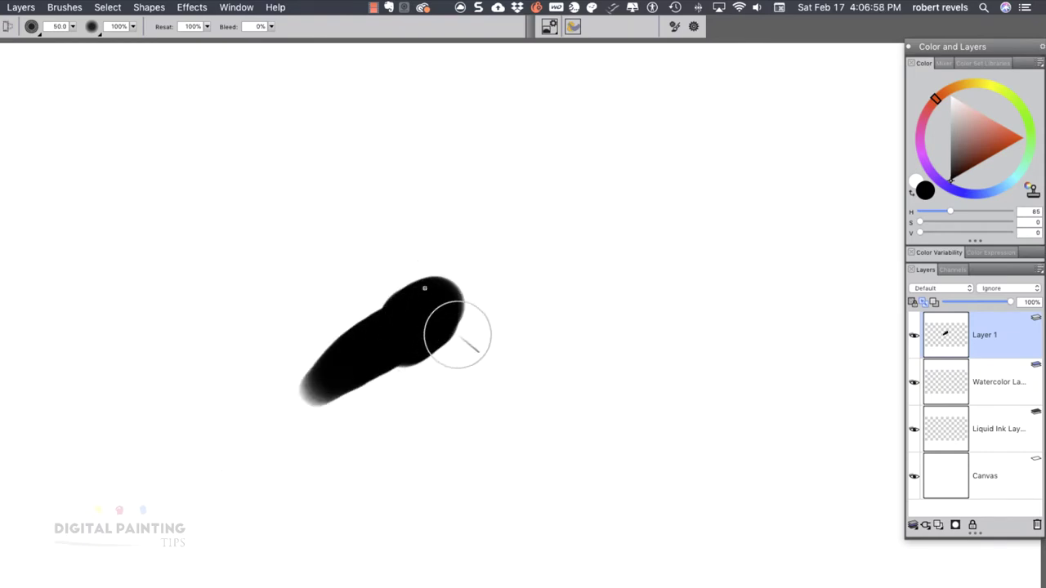
mouse_move(457, 335)
left_mouse_down()
mouse_move(403, 375)
mouse_move(392, 433)
left_mouse_up()
left_click_drag(465, 367, 419, 462)
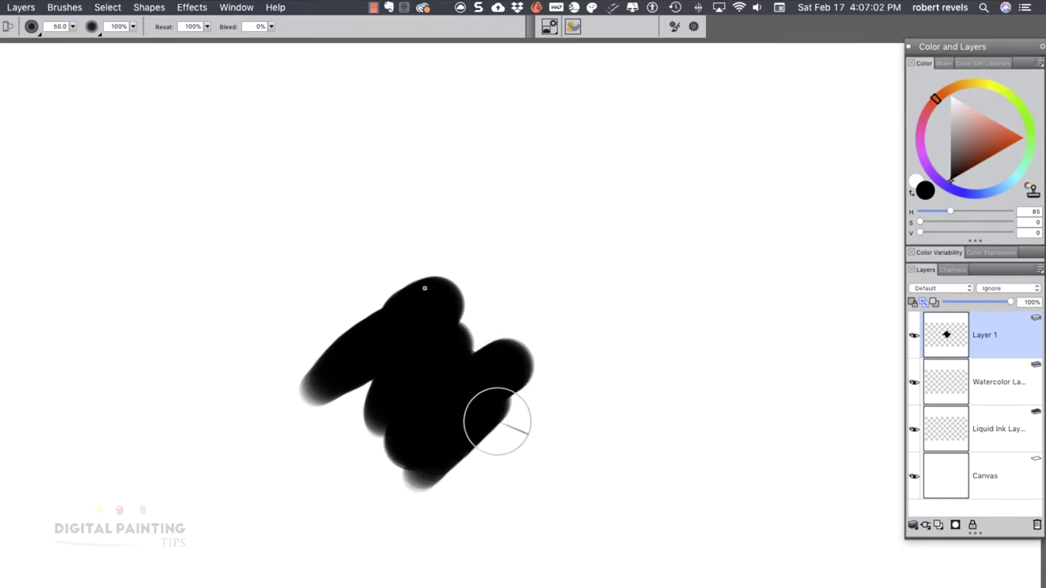
key("e")
mouse_move(495, 416)
left_mouse_down()
mouse_move(508, 379)
mouse_move(468, 431)
left_mouse_up()
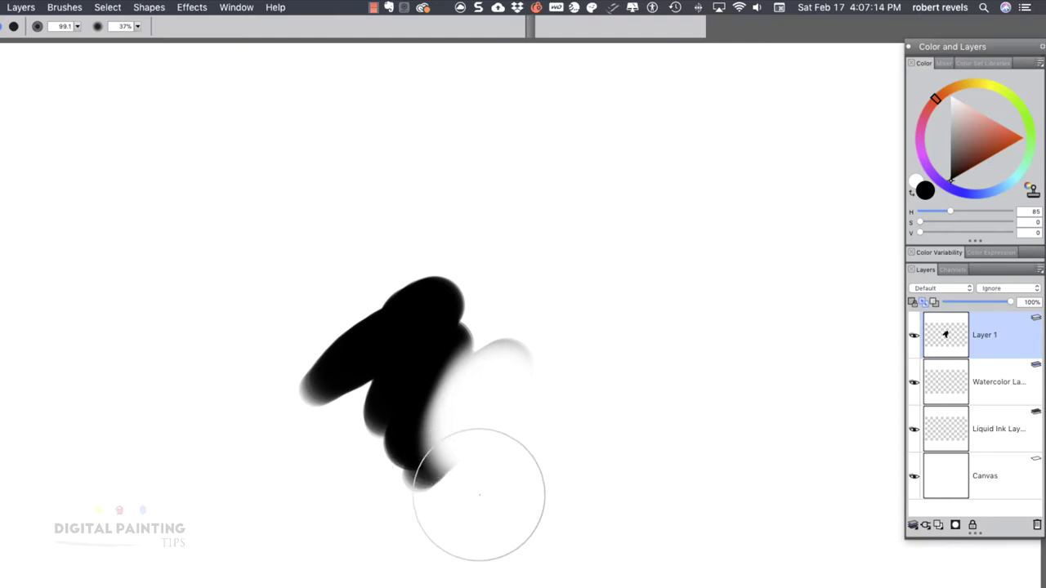
Reopen Customize Keys from the Preferences menu
left_click(78, 7)
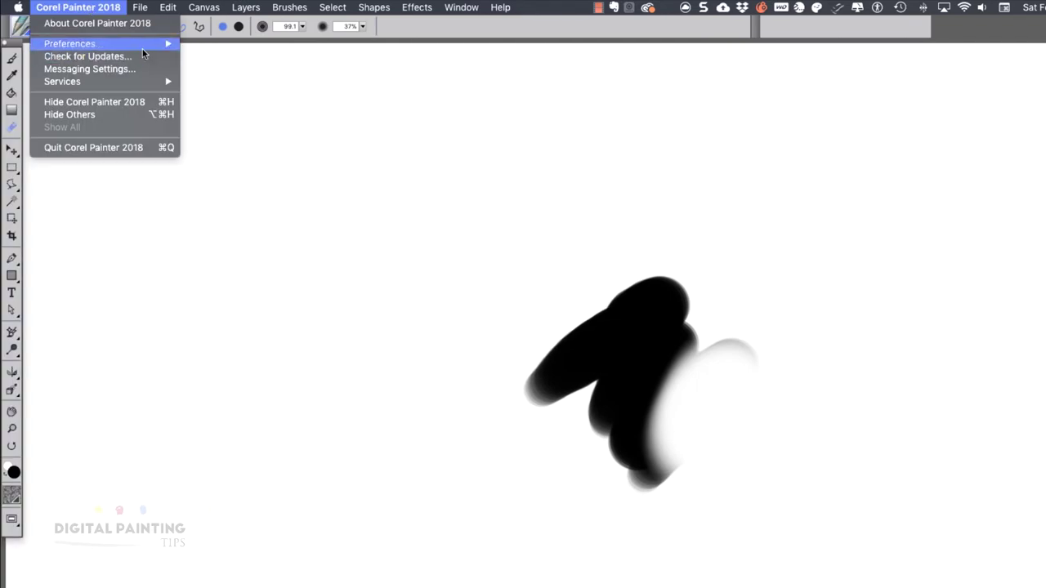
mouse_move(151, 44)
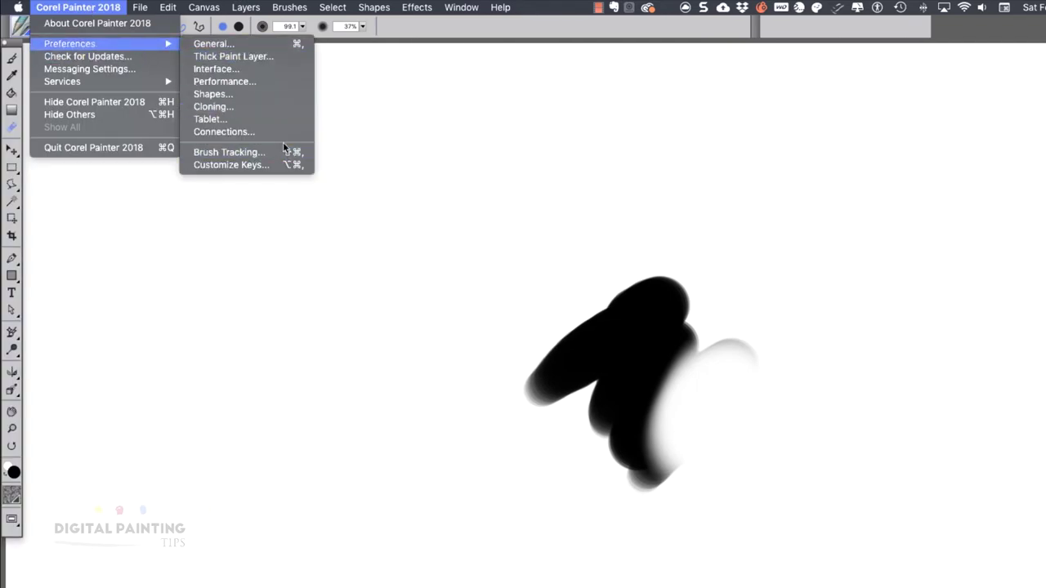
left_click(286, 164)
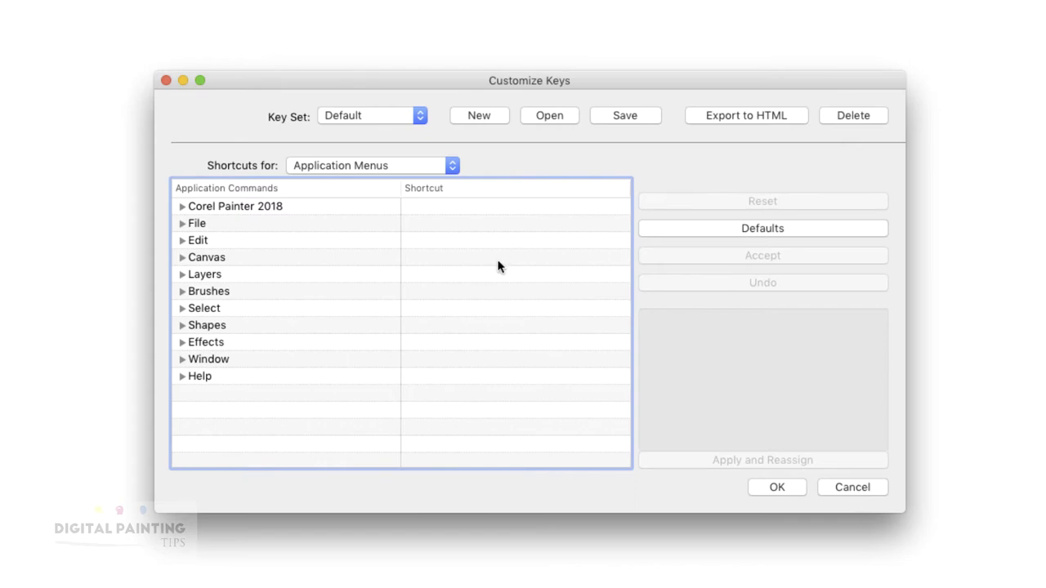
Save the current key set to the Desktop as Demo test.pks
left_click(611, 121)
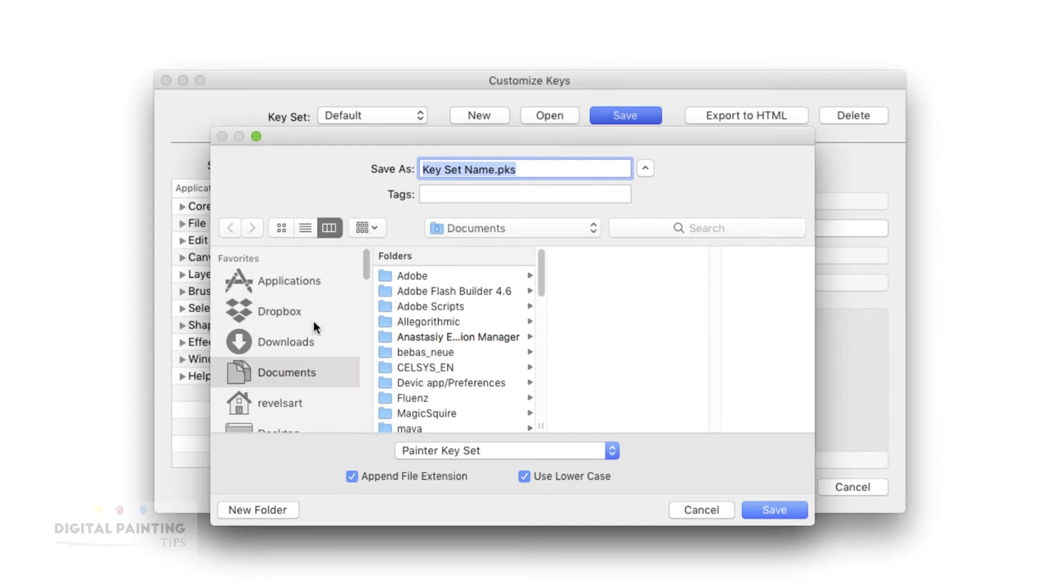
scroll(294, 338, "down", 2)
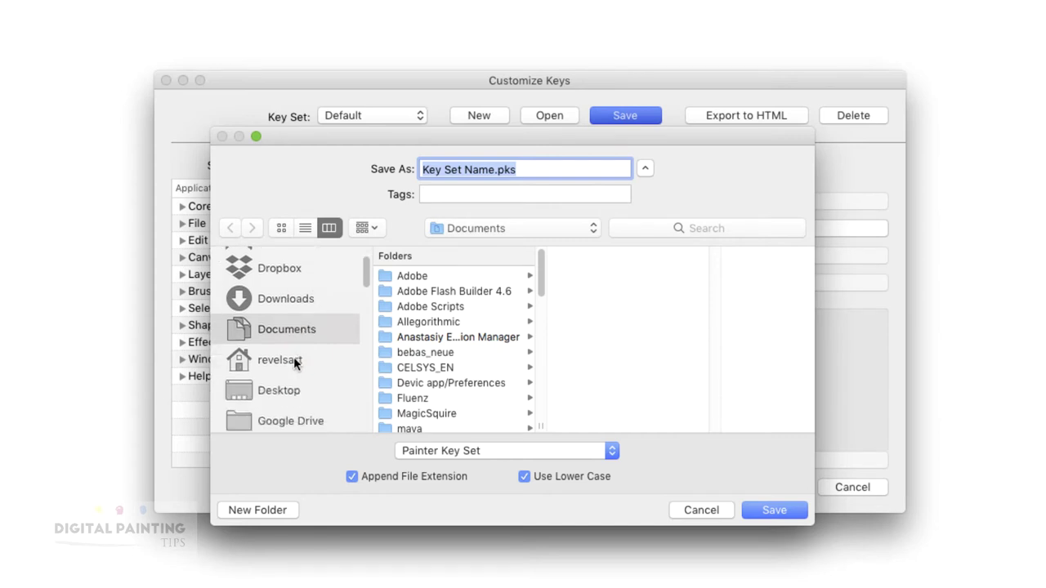
left_click(292, 391)
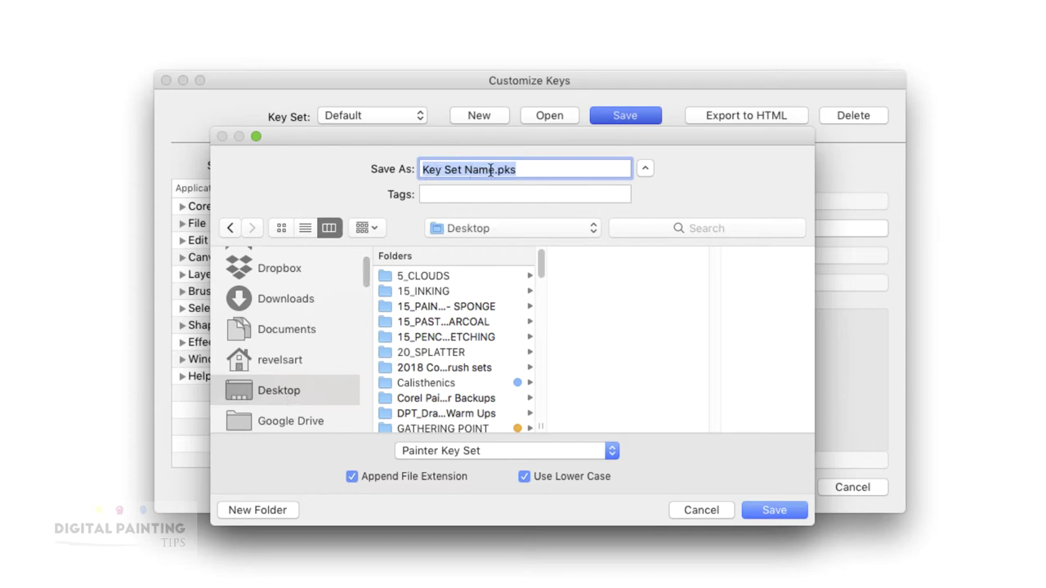
left_click_drag(493, 170, 385, 151)
type("Demo te")
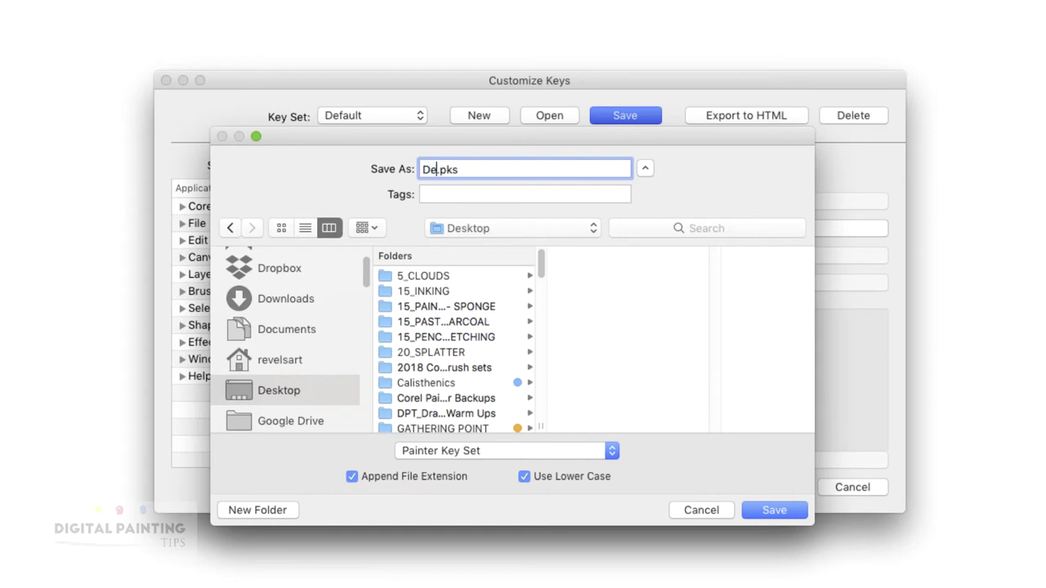
type("st")
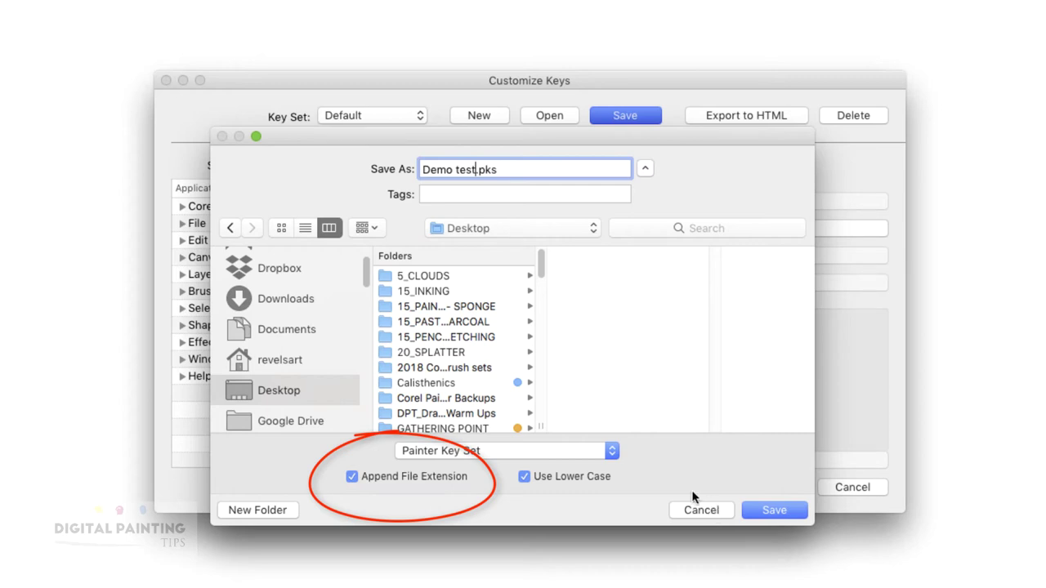
left_click(765, 511)
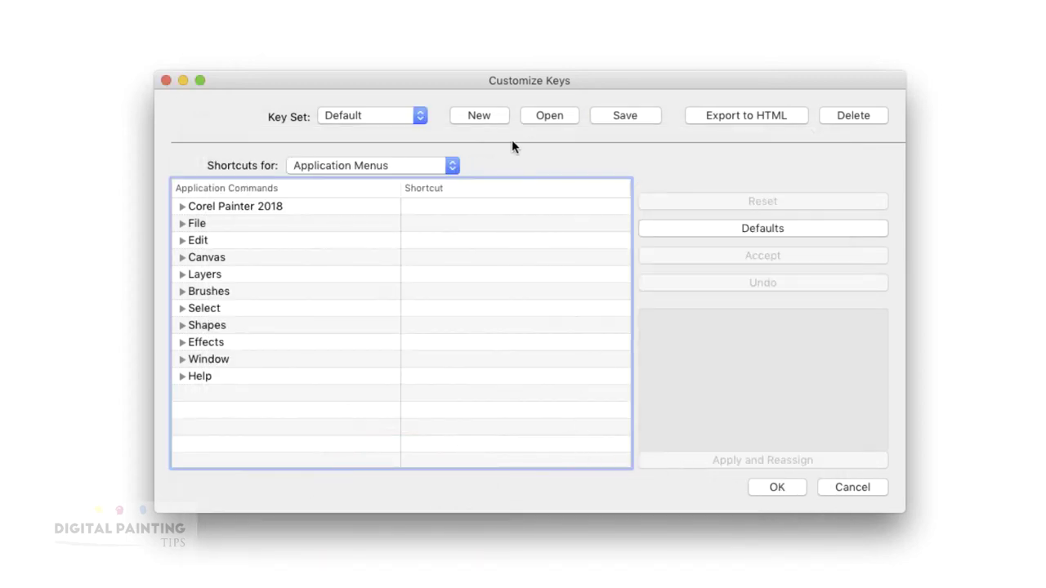
Load Demo test.pks from the Desktop as the active key set in Customize Keys
left_click(400, 111)
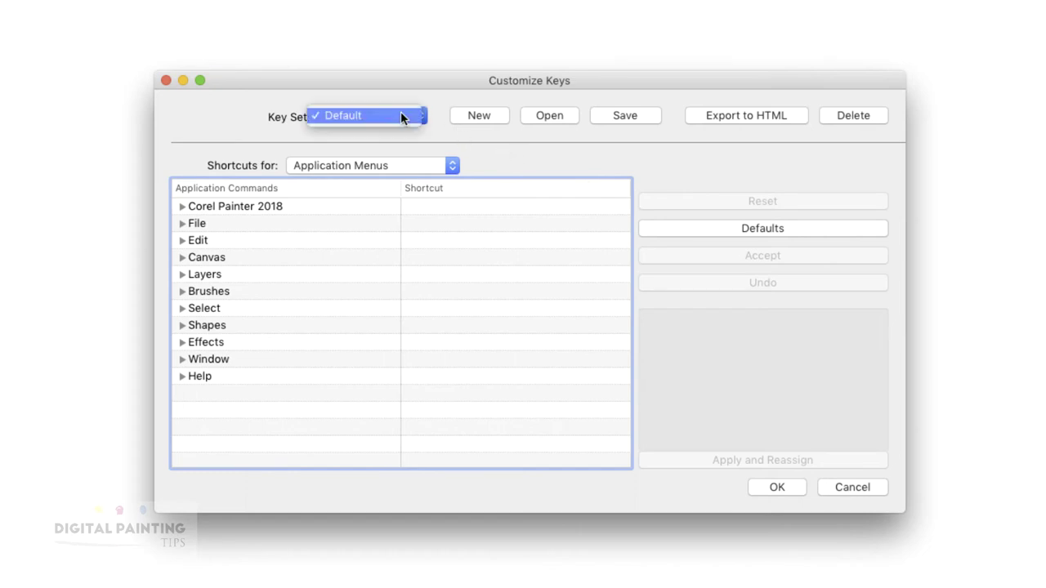
left_click(625, 117)
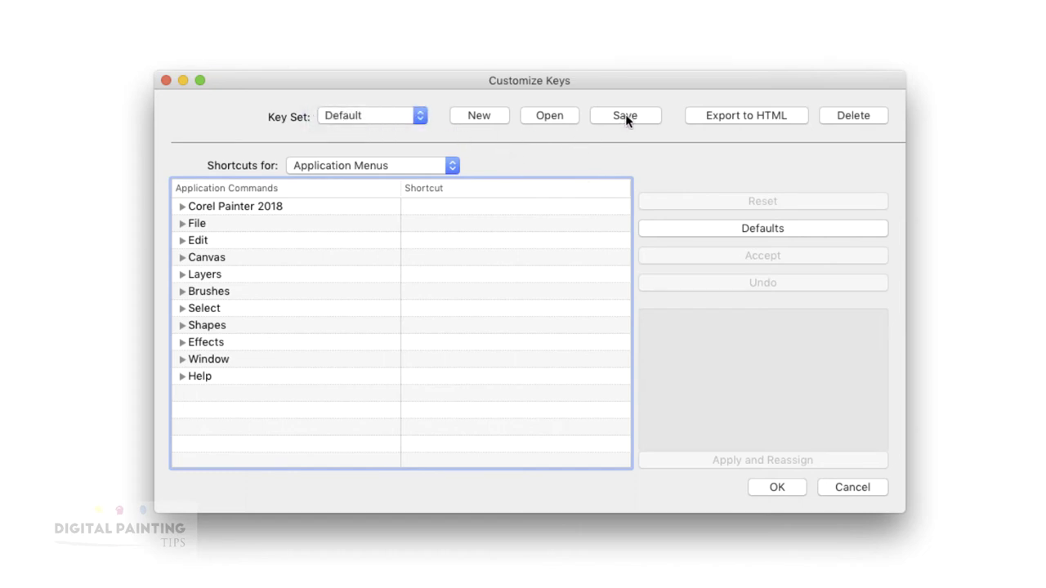
left_click(551, 114)
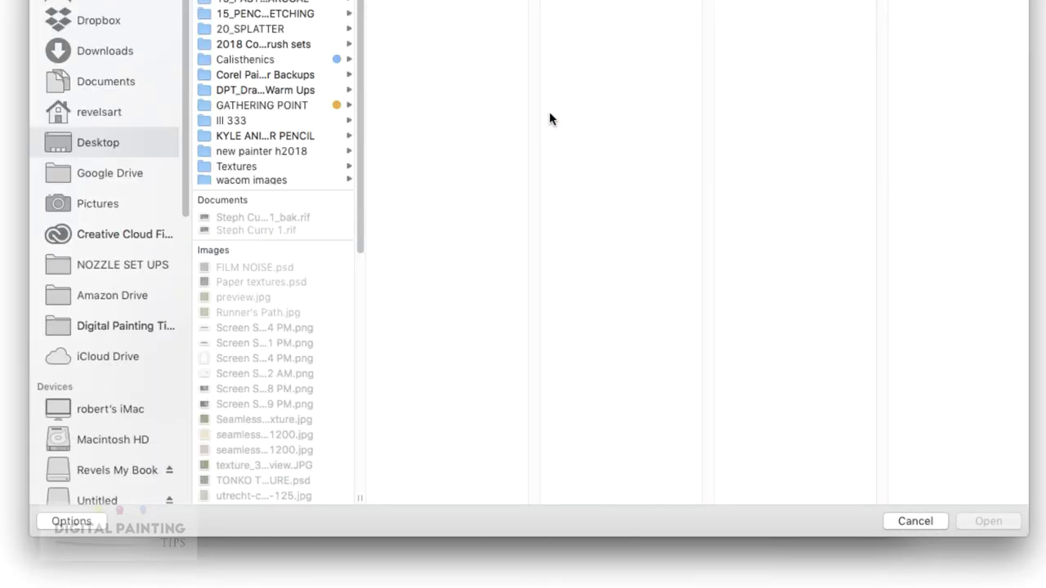
scroll(291, 219, "down", 10)
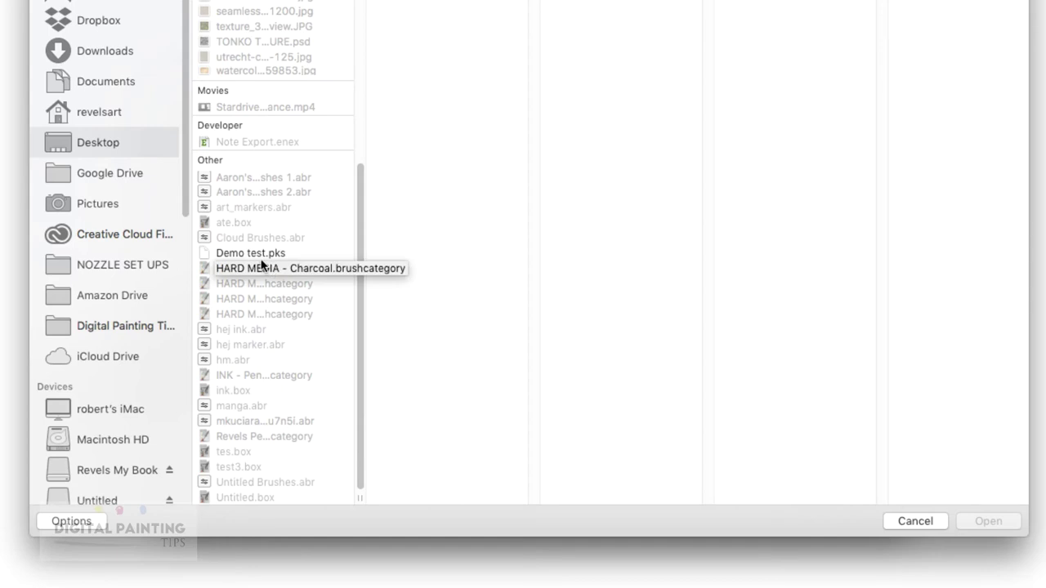
left_click(251, 255)
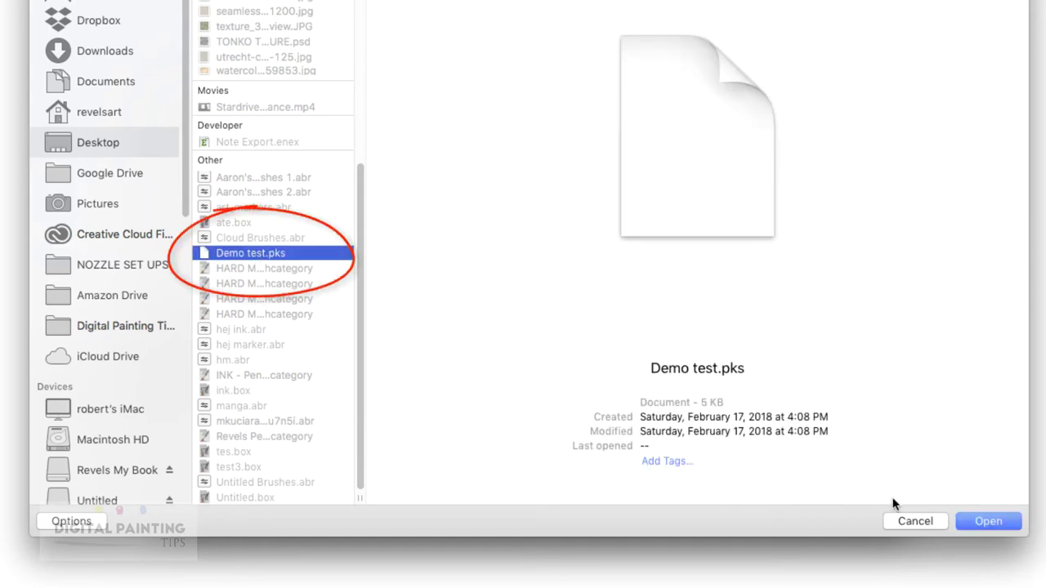
left_click(1008, 523)
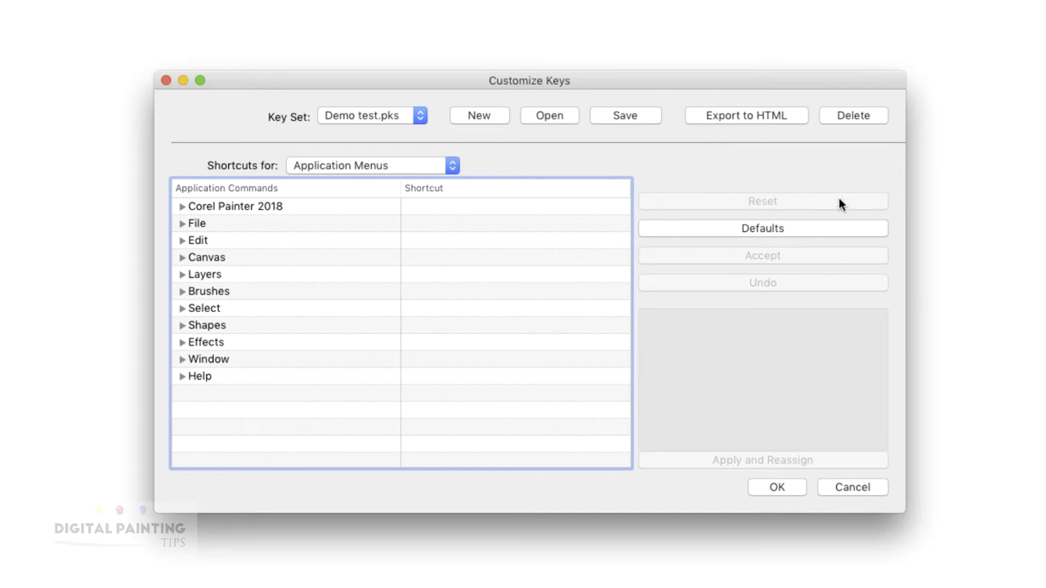
Export the key set shortcuts to HTML as 'Demo Summary.html'
left_click(743, 117)
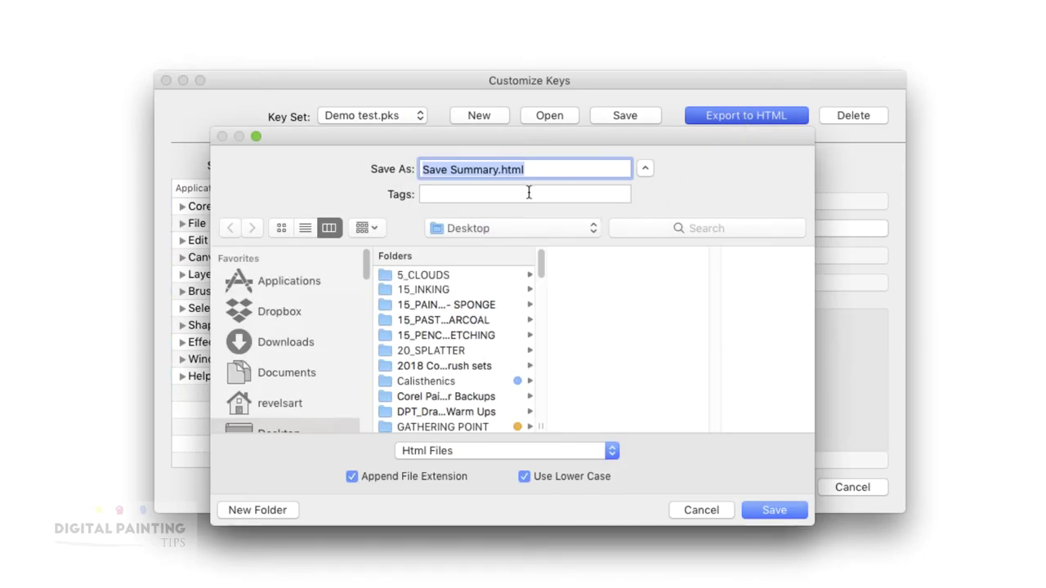
double_click(425, 170)
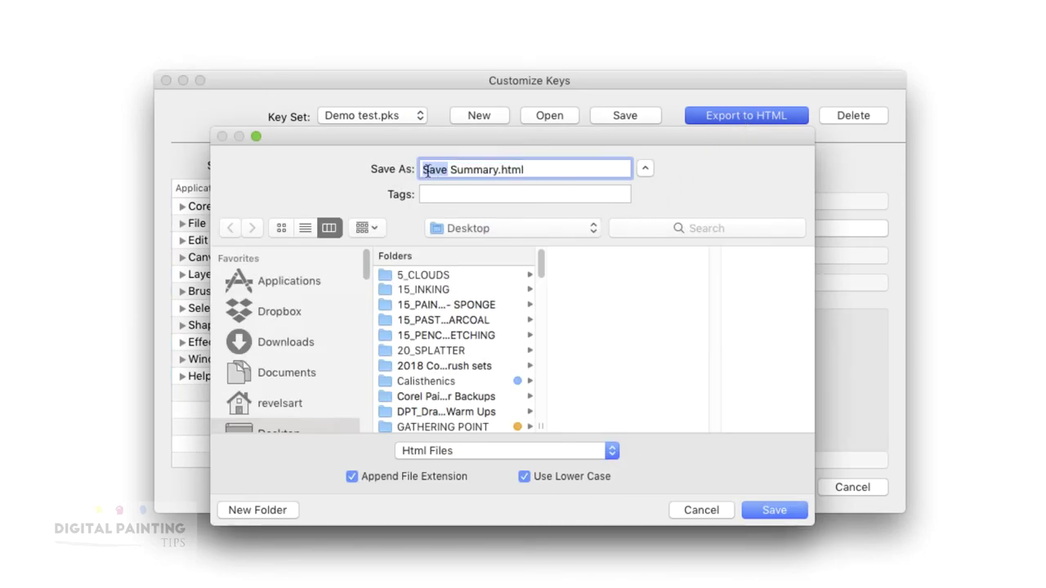
type("Demo")
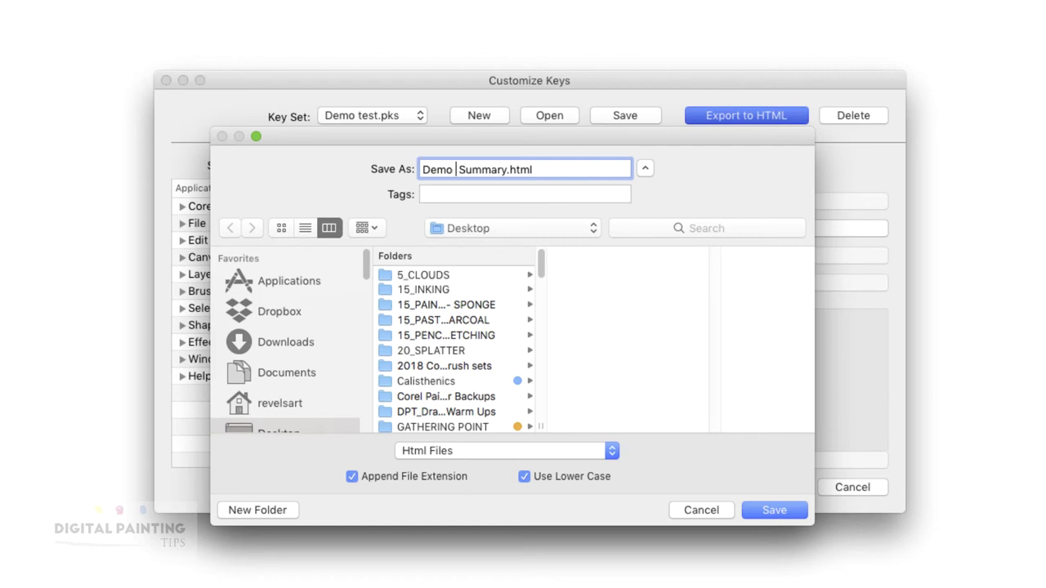
key("BackSpace")
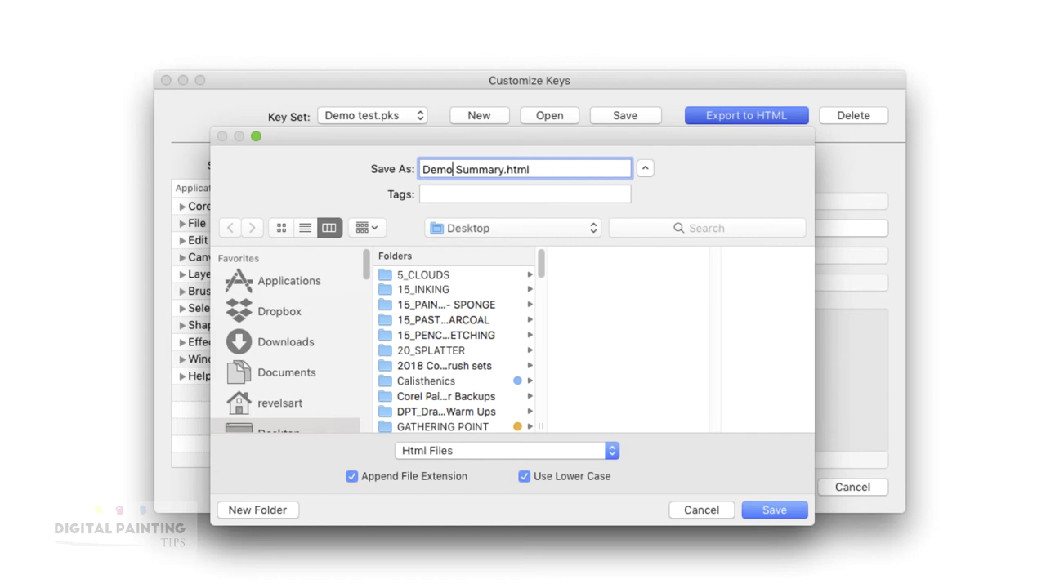
left_click(776, 512)
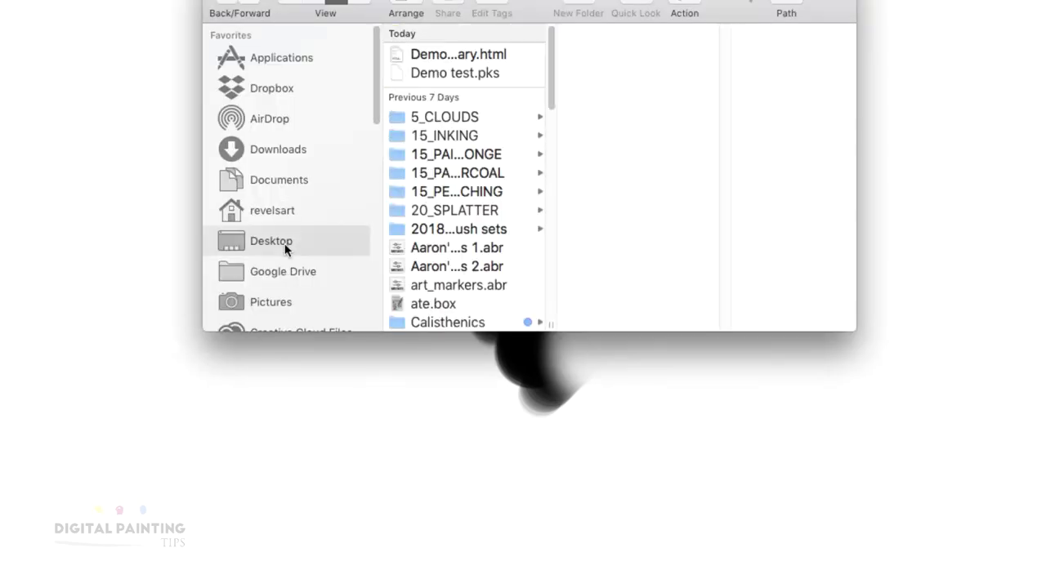
Open Demo Summary.html from the Desktop in the browser
left_click(463, 58)
double_click(462, 57)
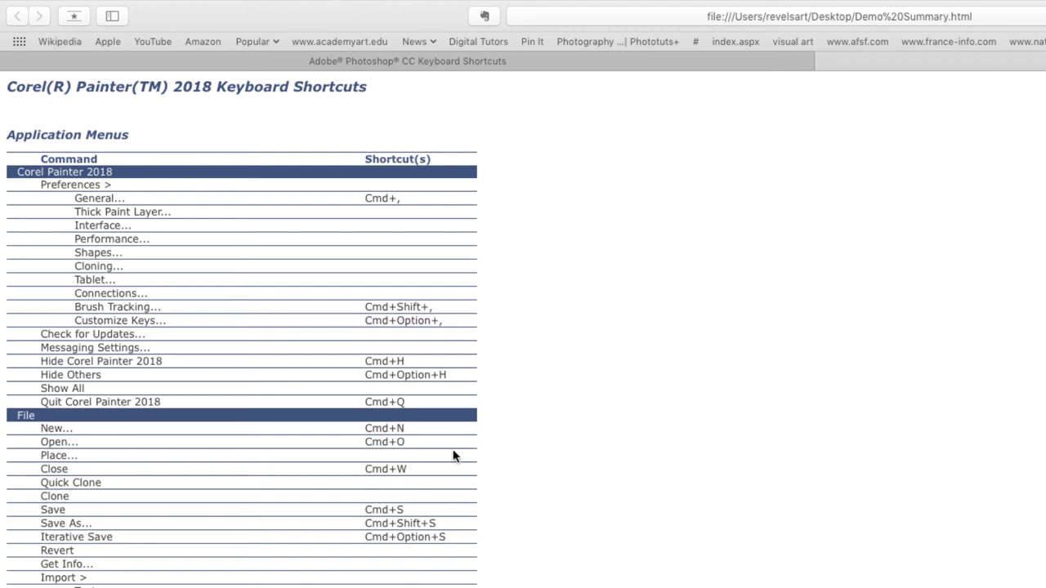
scroll(355, 472, "down", 20)
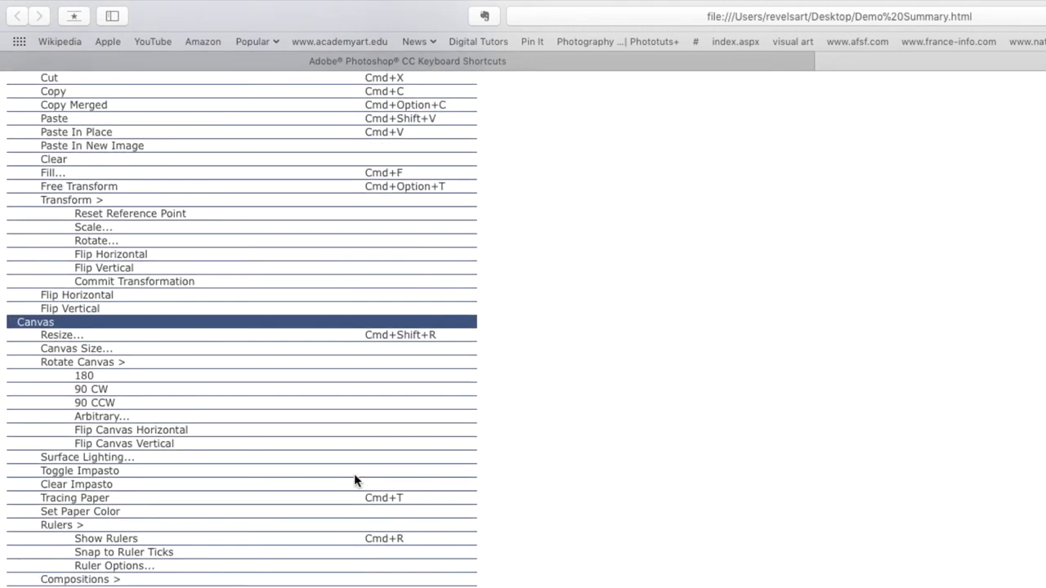
scroll(355, 476, "down", 20)
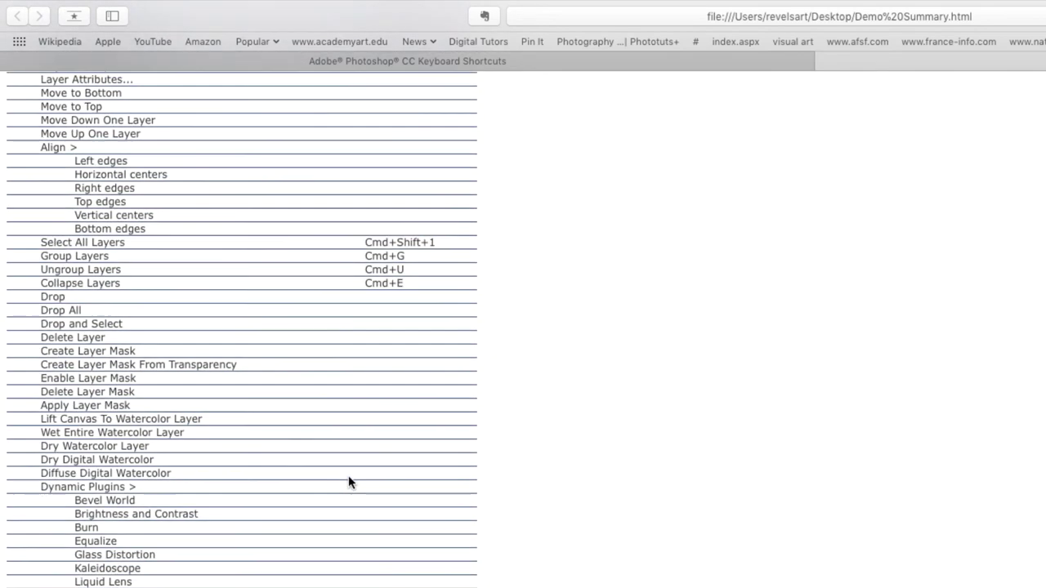
scroll(346, 485, "down", 5)
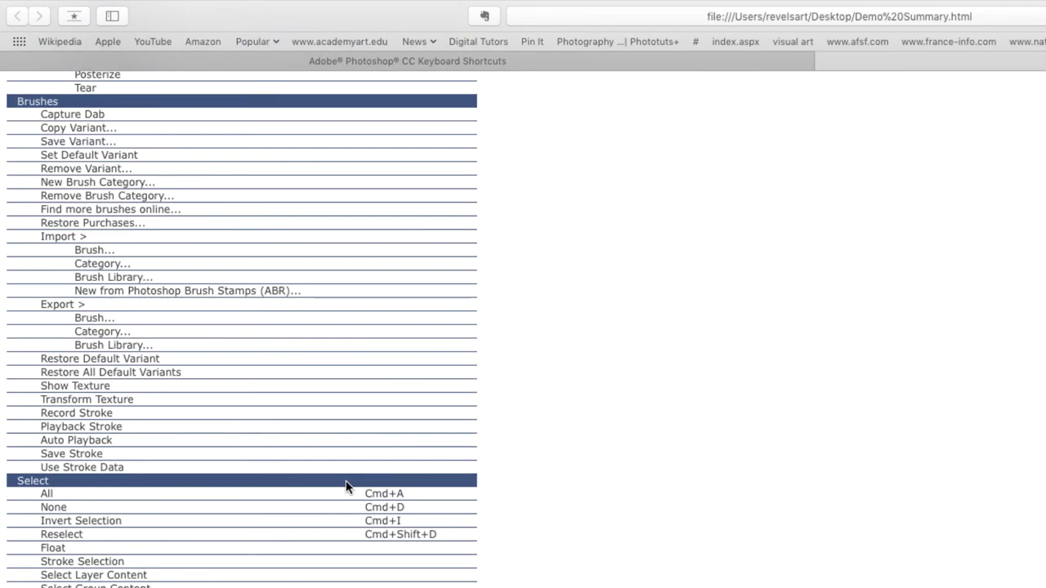
scroll(346, 486, "down", 7)
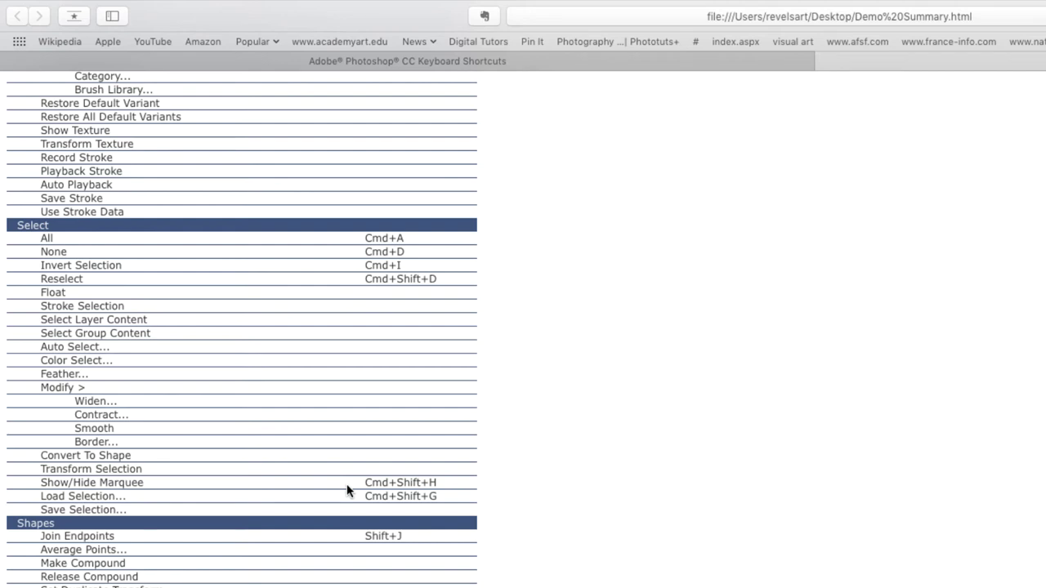
scroll(347, 487, "down", 3)
scroll(346, 490, "down", 10)
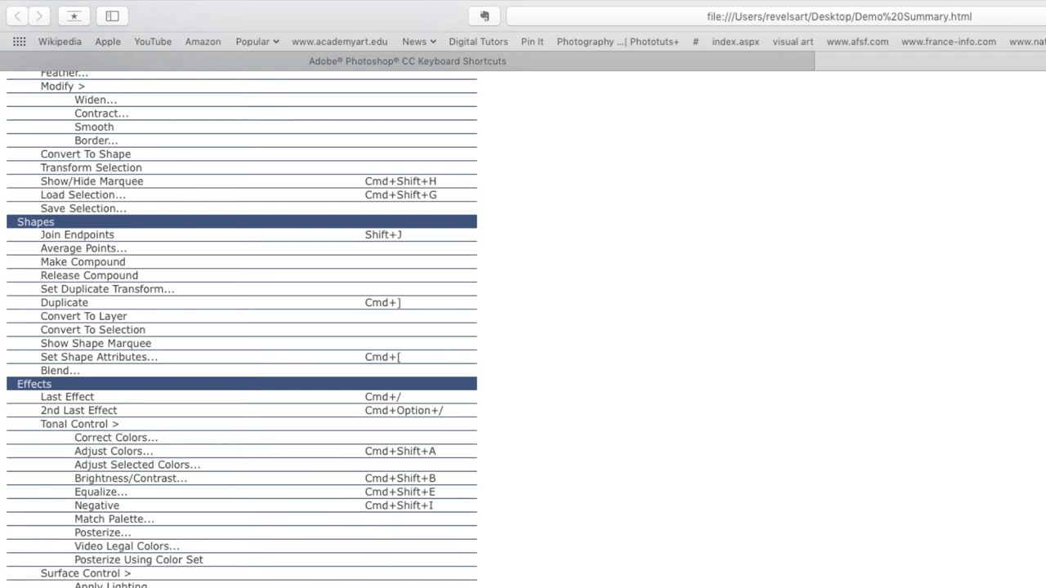
scroll(311, 428, "down", 10)
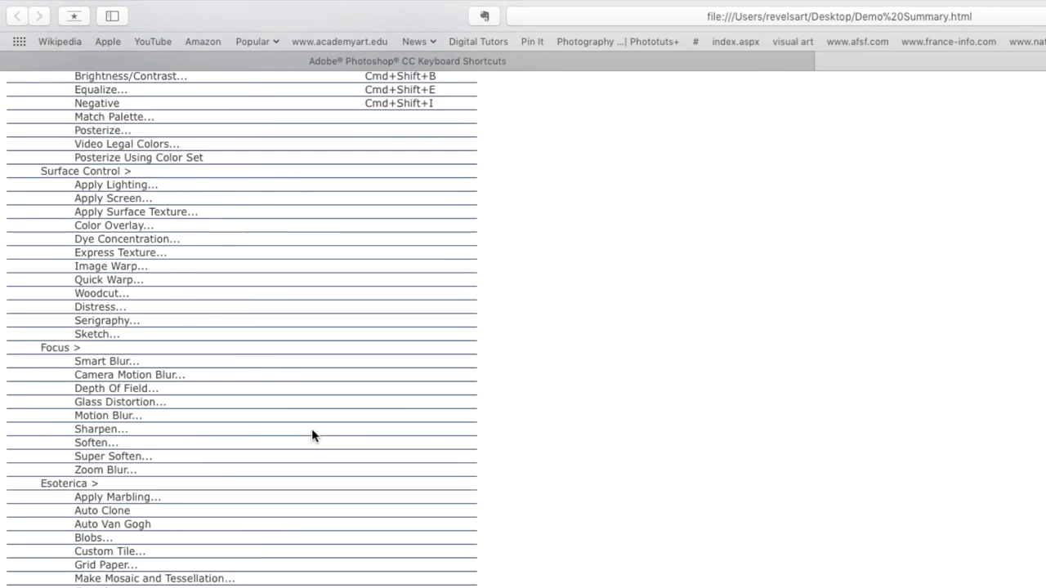
scroll(312, 429, "down", 15)
key("Home")
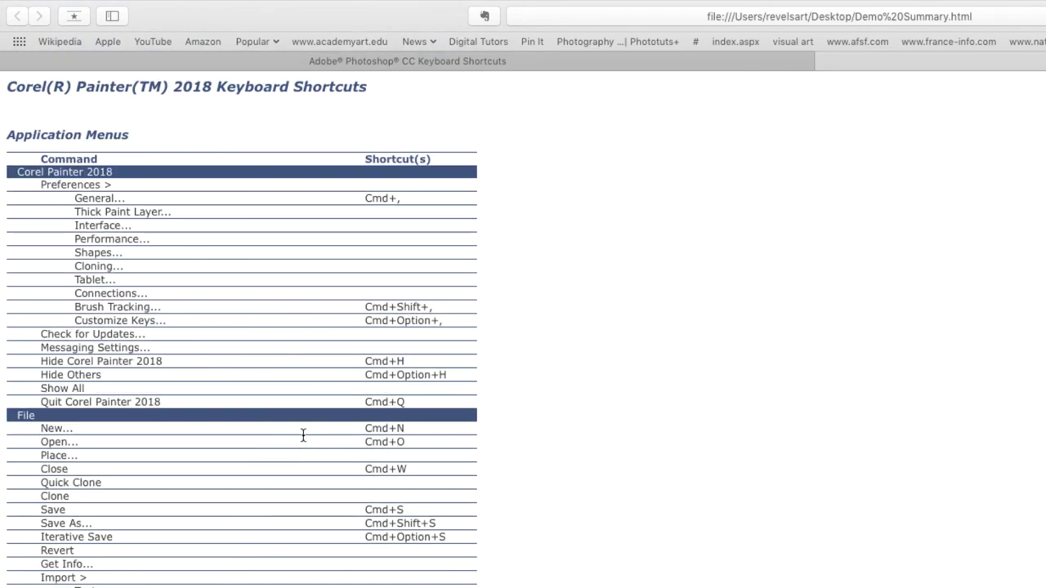